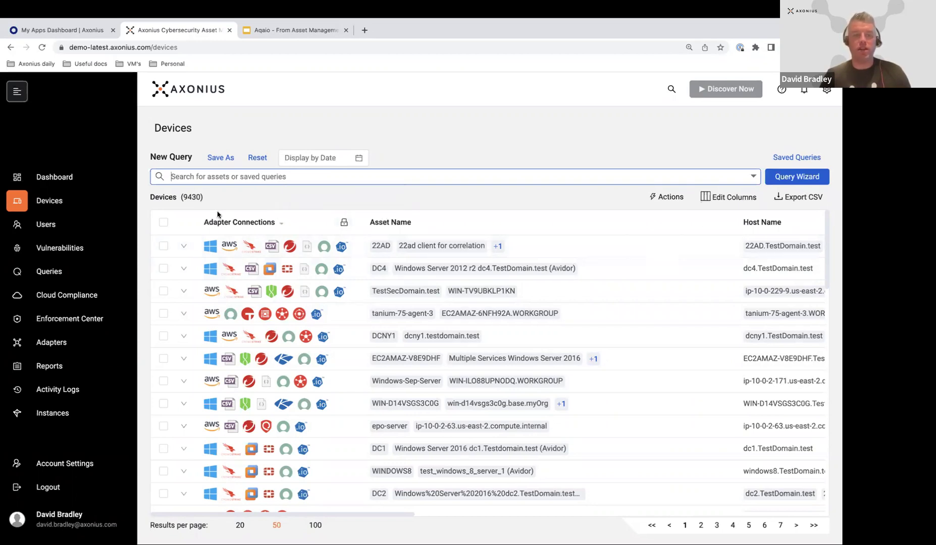
Query the devices for those whose OS: Type equals Windows and run the search
left_click_drag(215, 200, 179, 199)
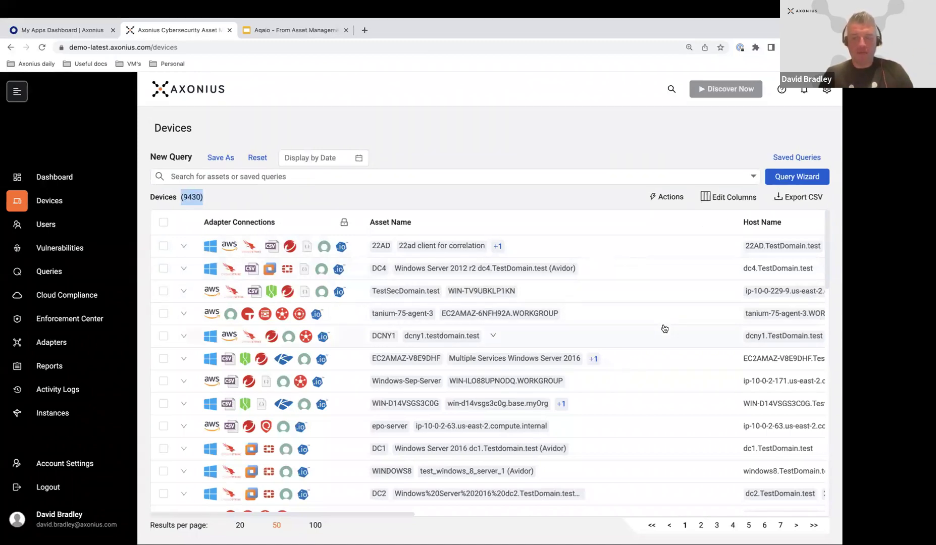
left_click(788, 181)
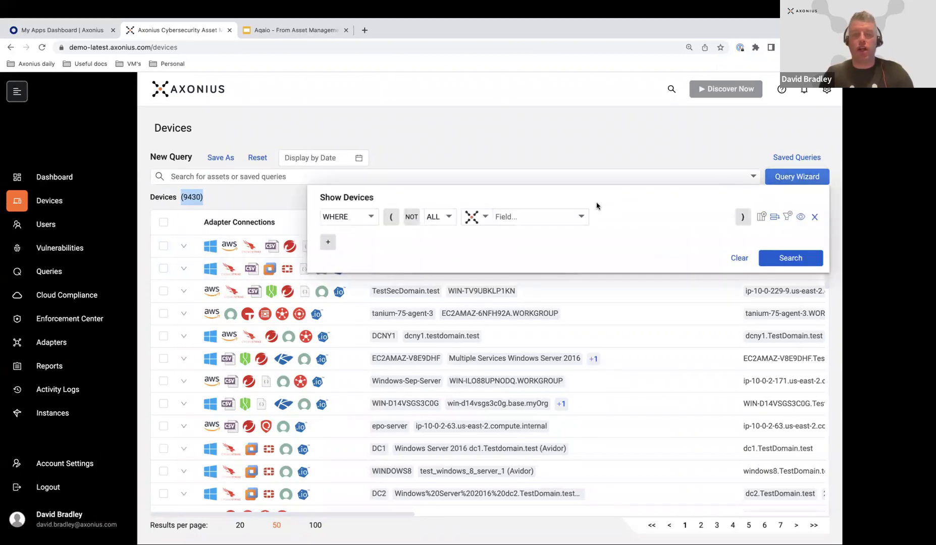
left_click(580, 217)
type("os")
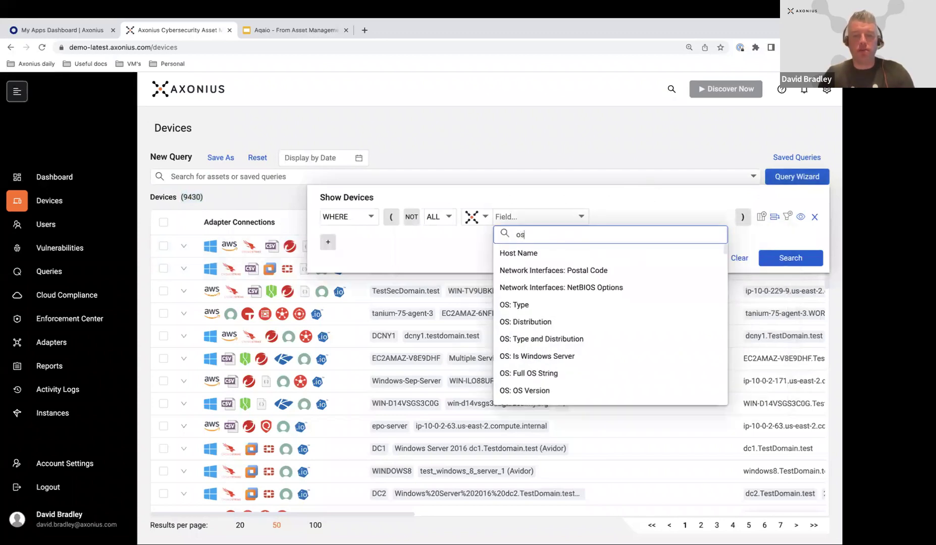
left_click(549, 306)
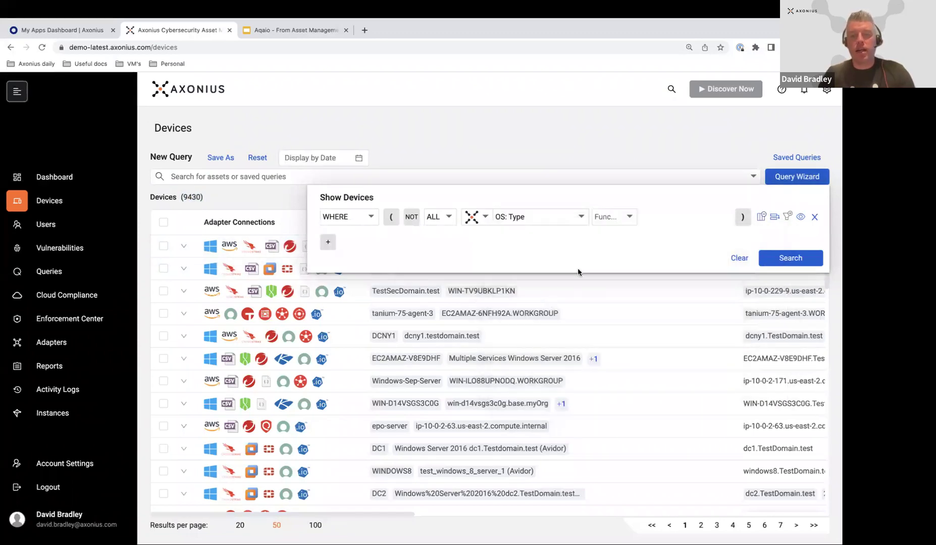
left_click(617, 218)
left_click(613, 233)
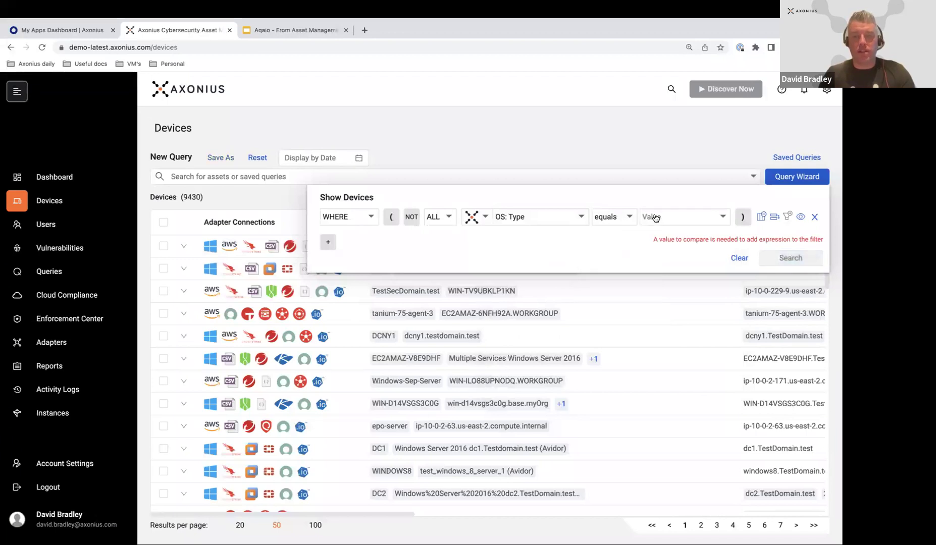
left_click(655, 217)
left_click(658, 254)
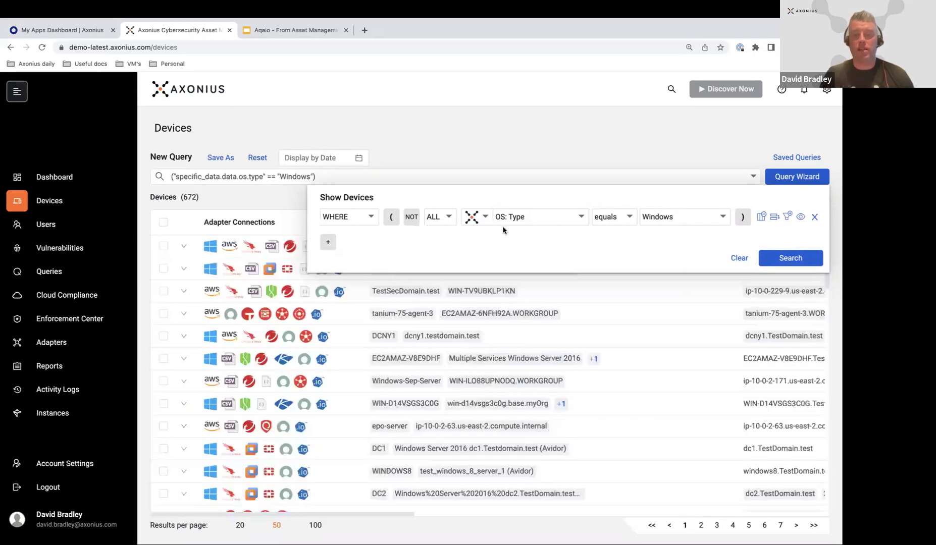
left_click(783, 263)
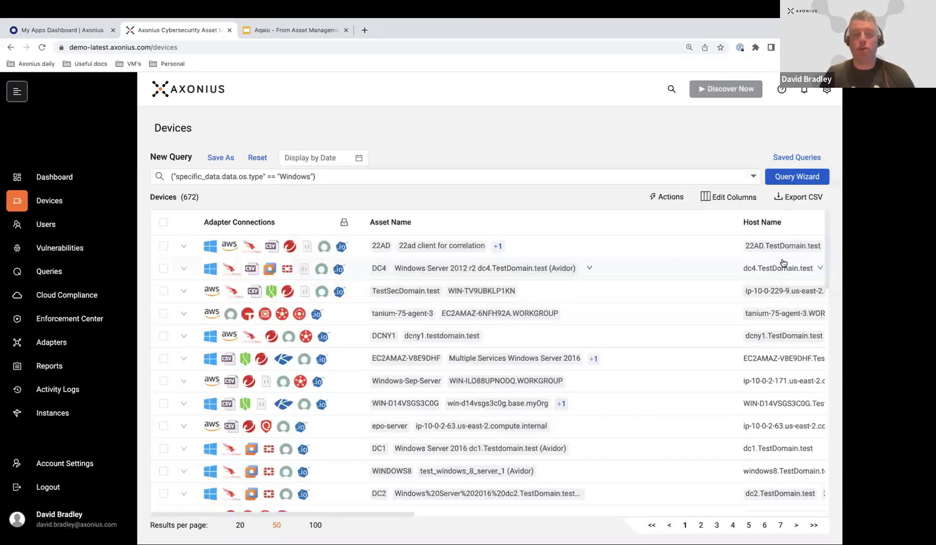
Examine the number of devices returned by the Windows query
left_click_drag(199, 198, 150, 198)
mouse_move(572, 246)
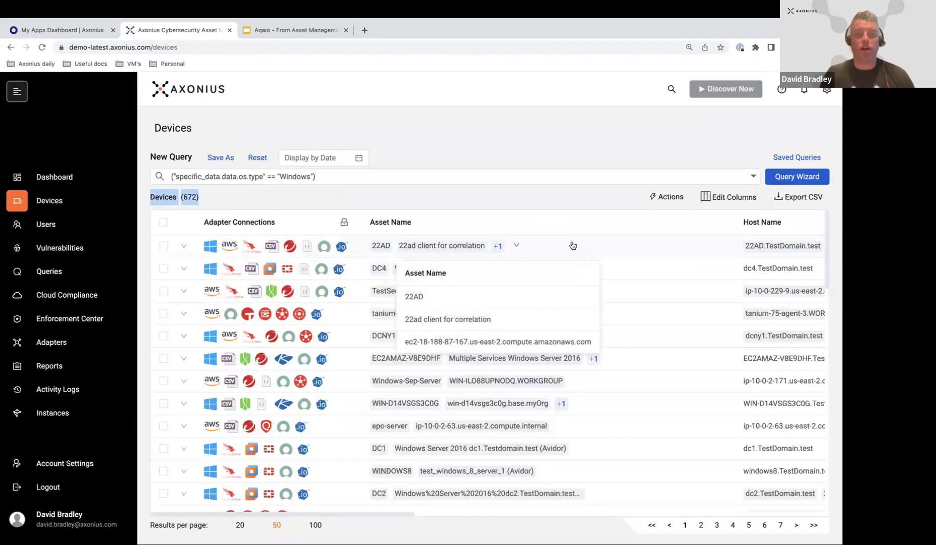
left_click(554, 201)
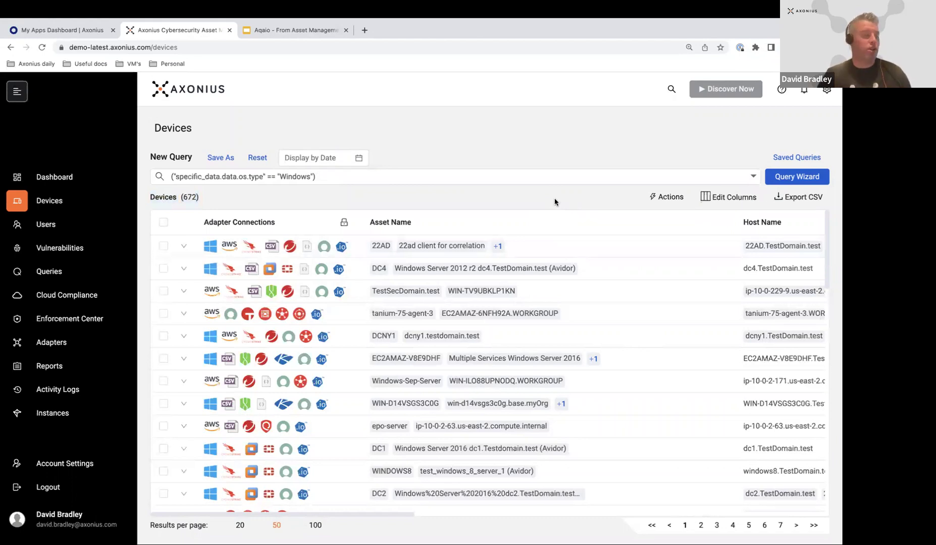
left_click_drag(261, 195, 148, 200)
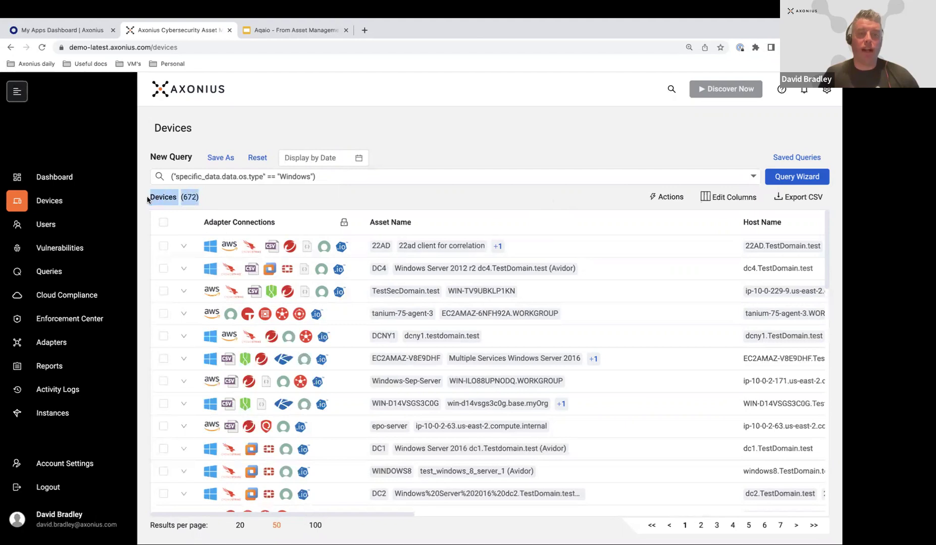
left_click(218, 197)
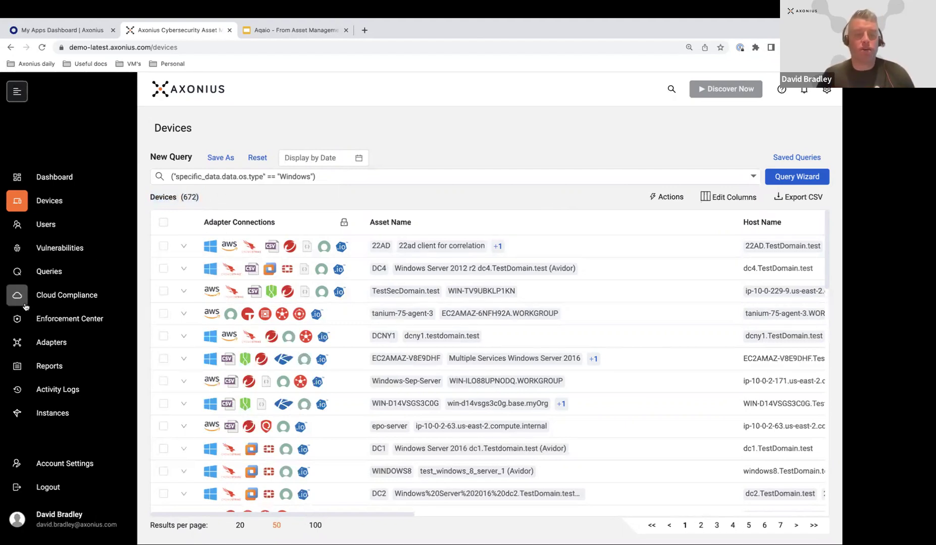
Open the Adapters page, check the total number of adapters and look through the available adapter categories
left_click(45, 344)
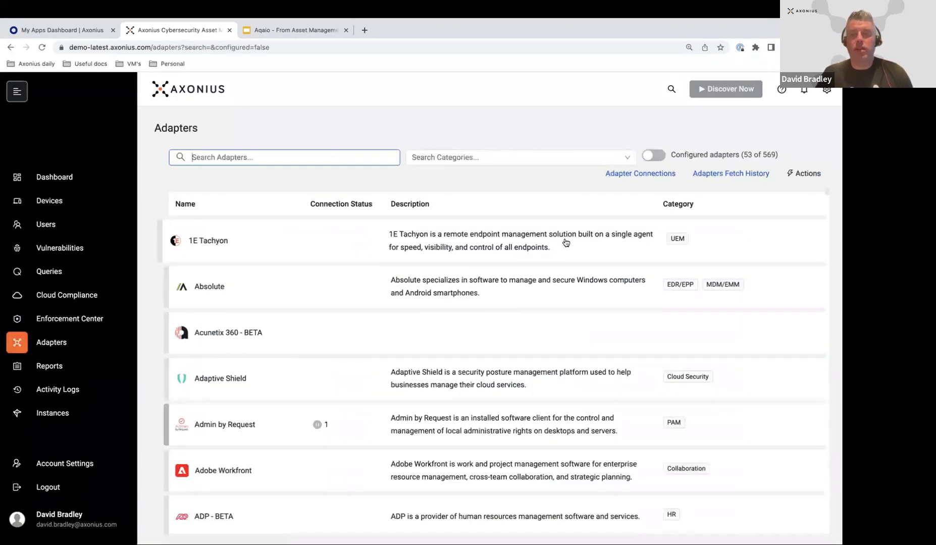
left_click_drag(776, 155, 761, 156)
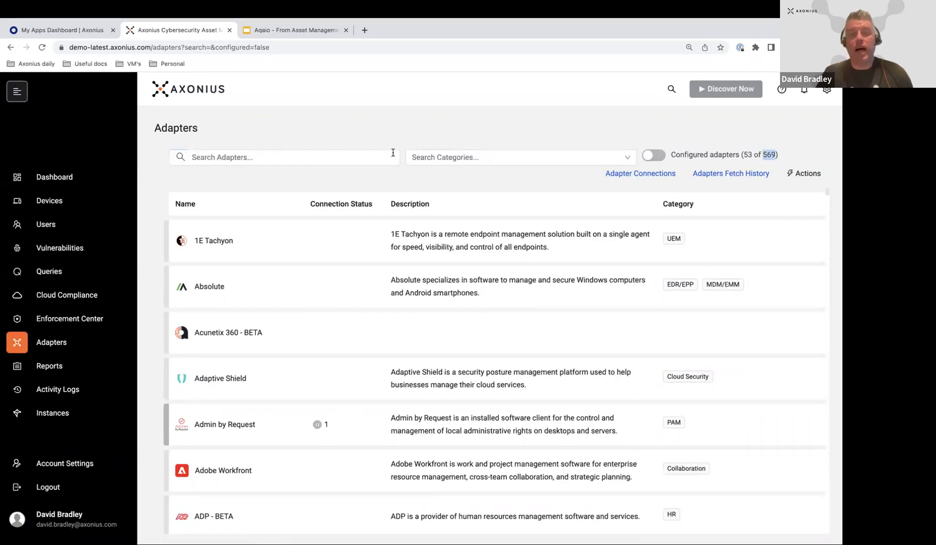
left_click(456, 157)
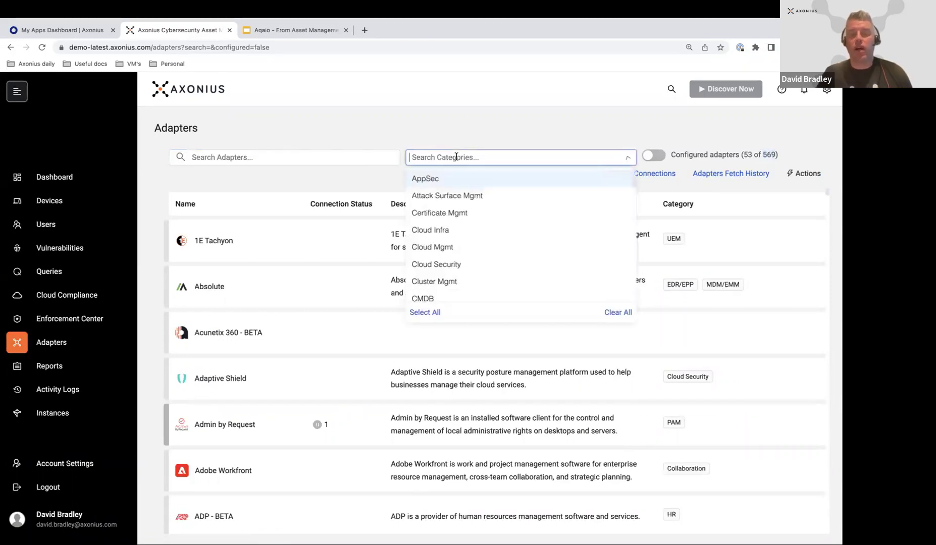
scroll(517, 195, "down", 1)
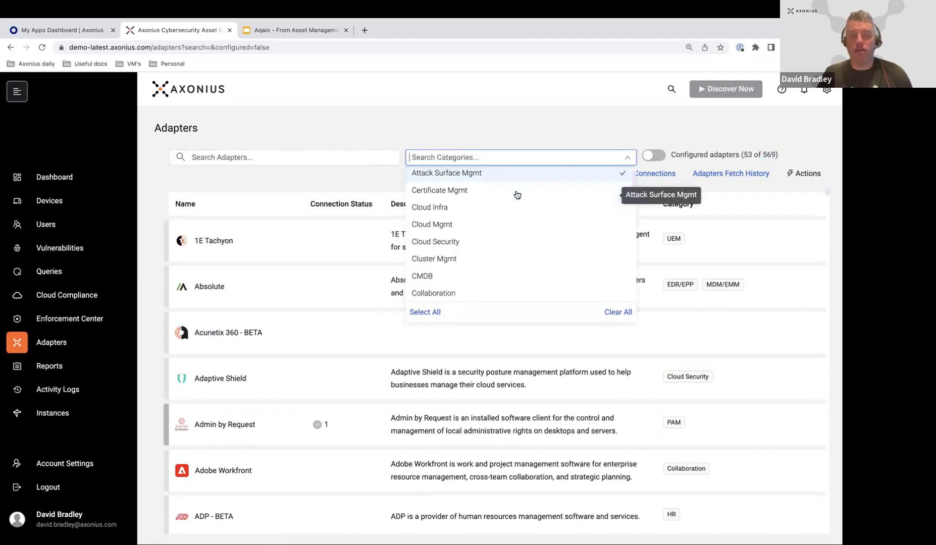
scroll(517, 195, "down", 3)
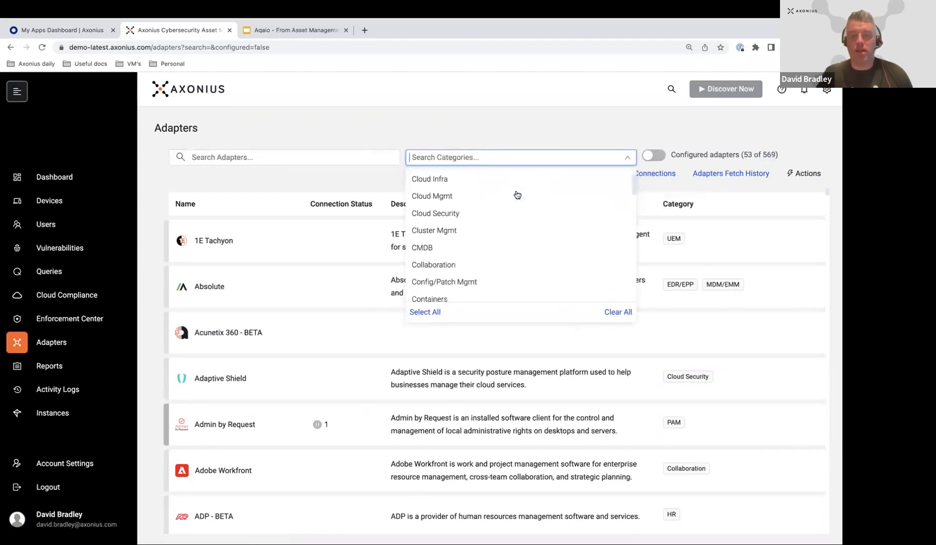
scroll(517, 195, "down", 5)
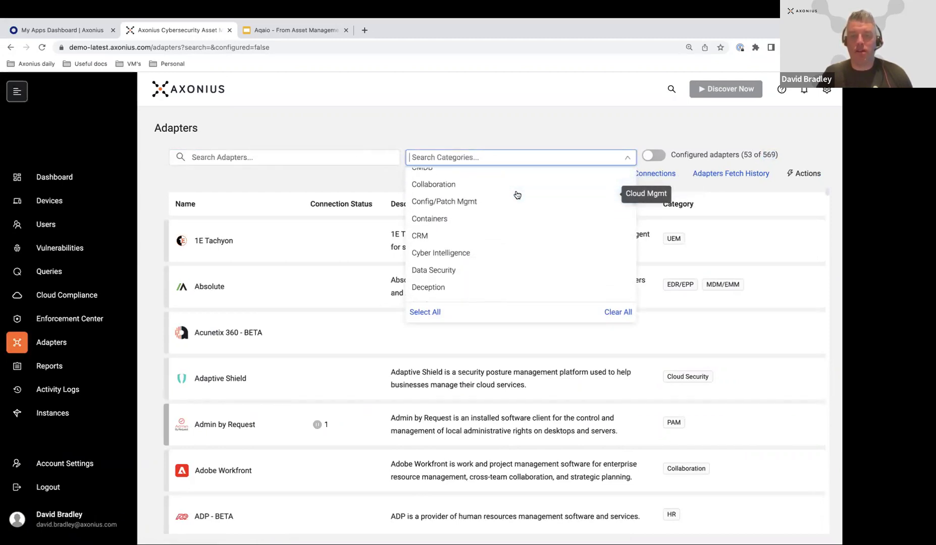
scroll(517, 195, "down", 4)
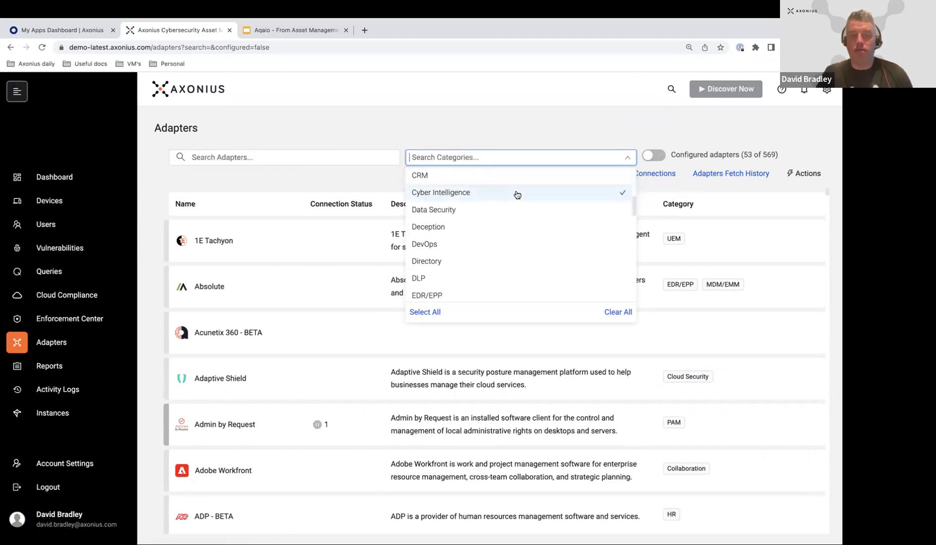
scroll(517, 194, "down", 7)
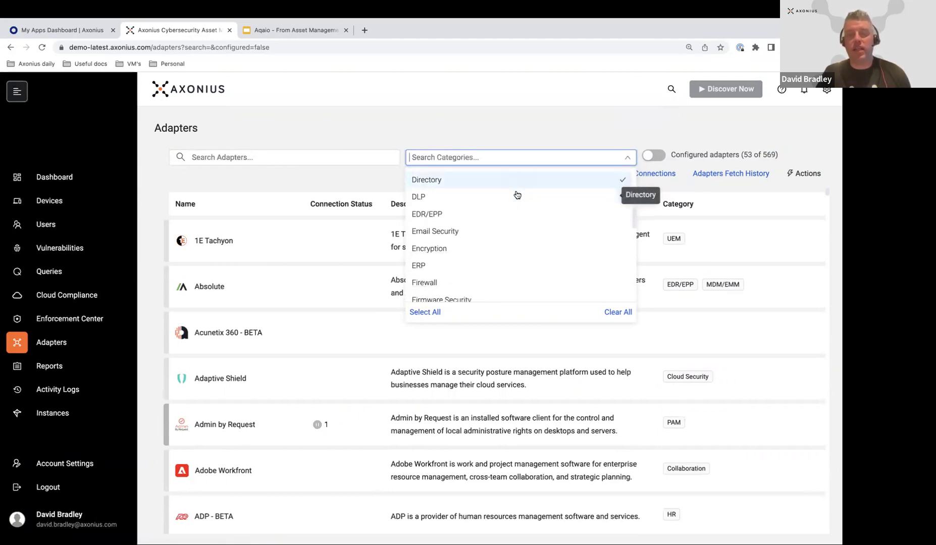
scroll(517, 195, "down", 8)
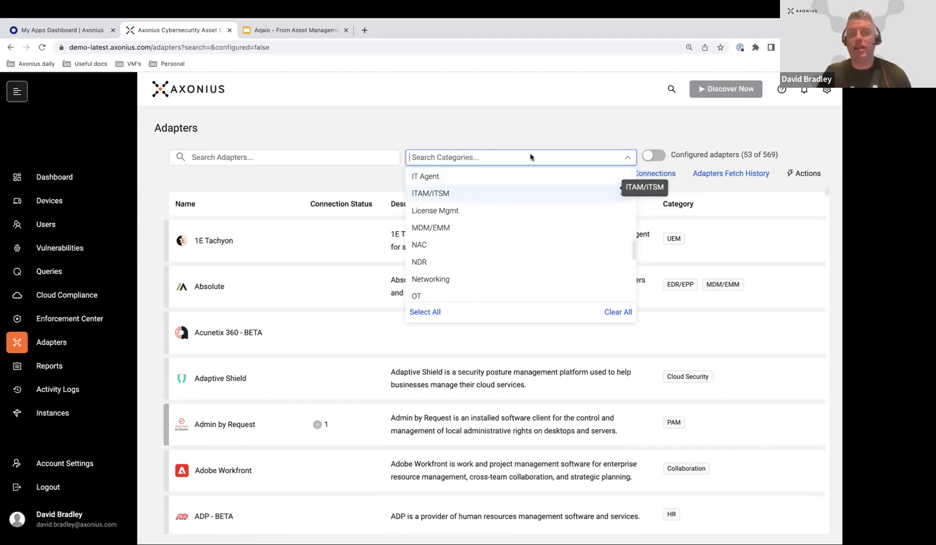
left_click(538, 133)
Search the adapters for "cisc" and clear the search
left_click(310, 160)
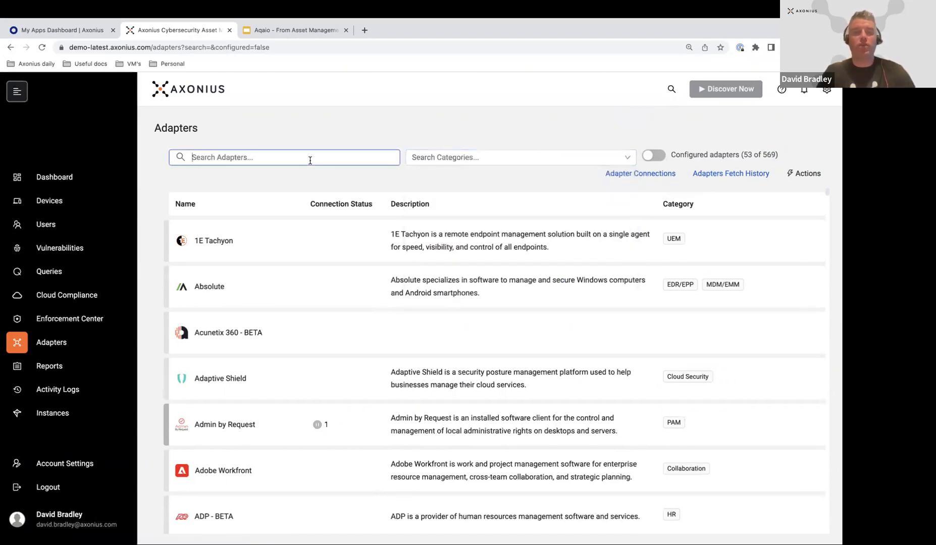
type("cisc")
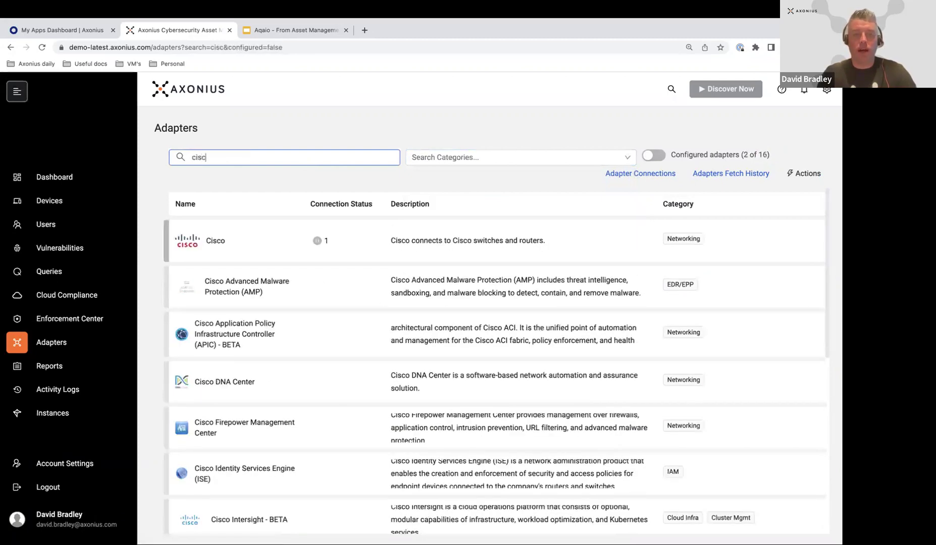
key("BackSpace")
key("BackSpace")
key("BackSpace")
key("BackSpace")
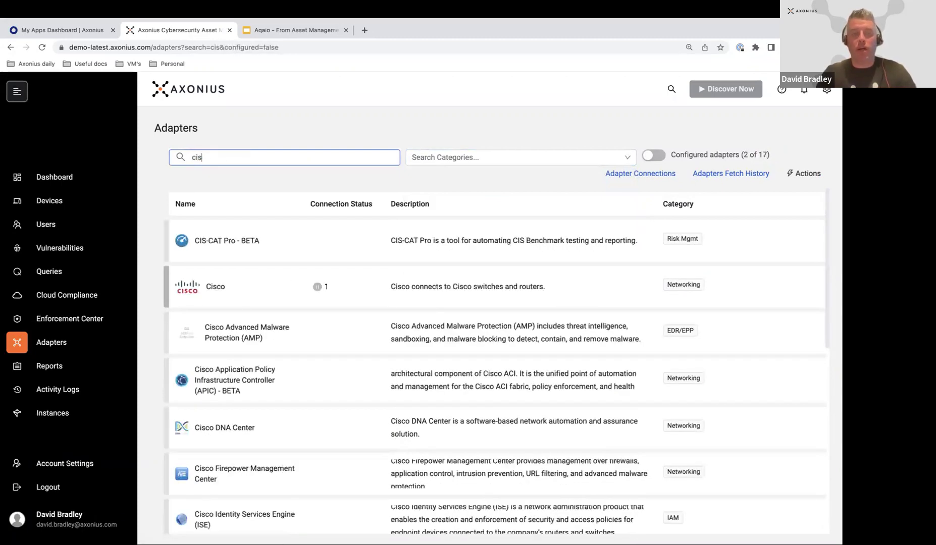
Search the adapters for "ju" to check for Juniper integrations, and clear the search
type("ju")
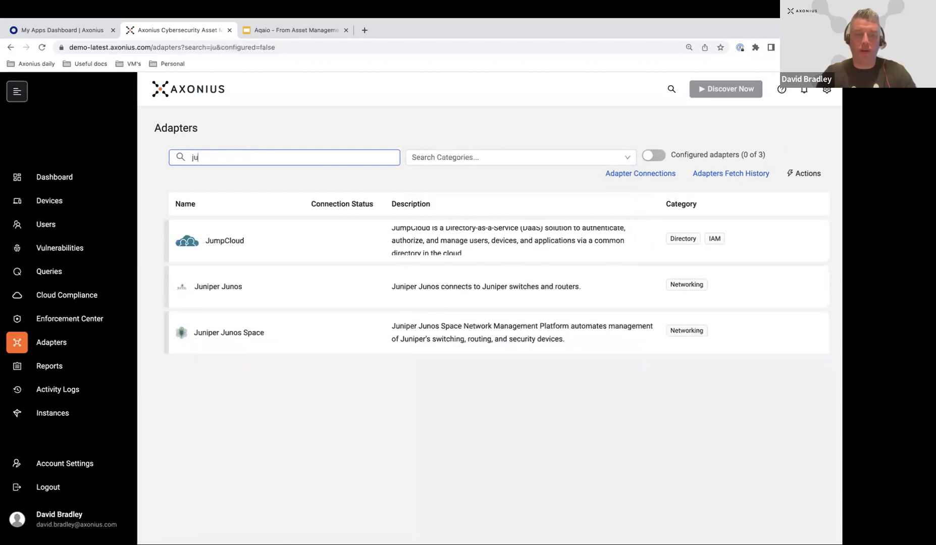
key("BackSpace")
key("BackSpace")
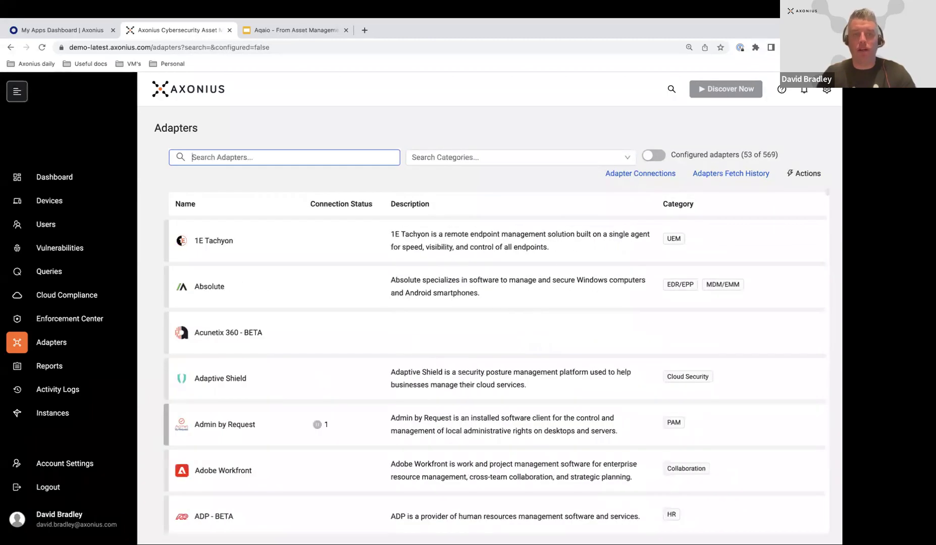
Search the adapters for "micro" to review the Microsoft integrations, and clear the search
type("micro")
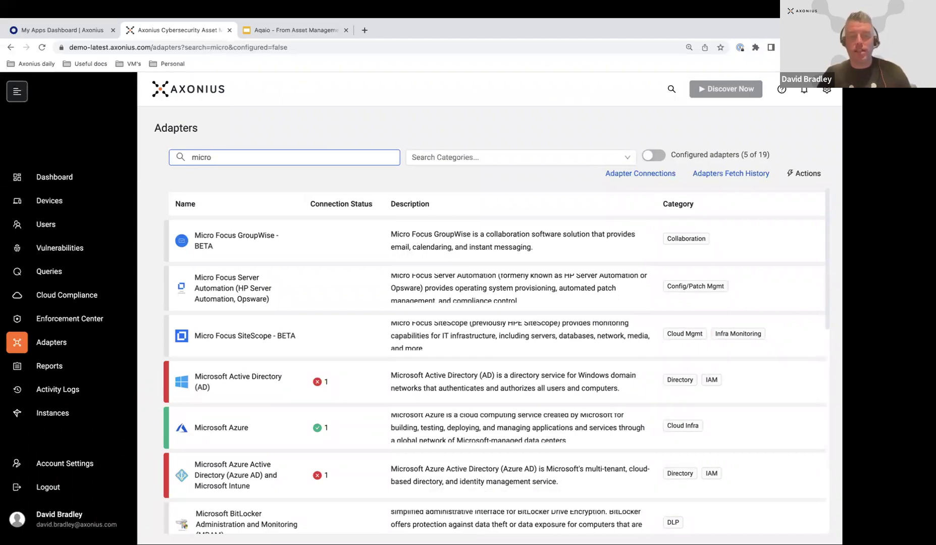
key("BackSpace")
key("BackSpace")
key("BackSpace")
key("BackSpace")
key("BackSpace")
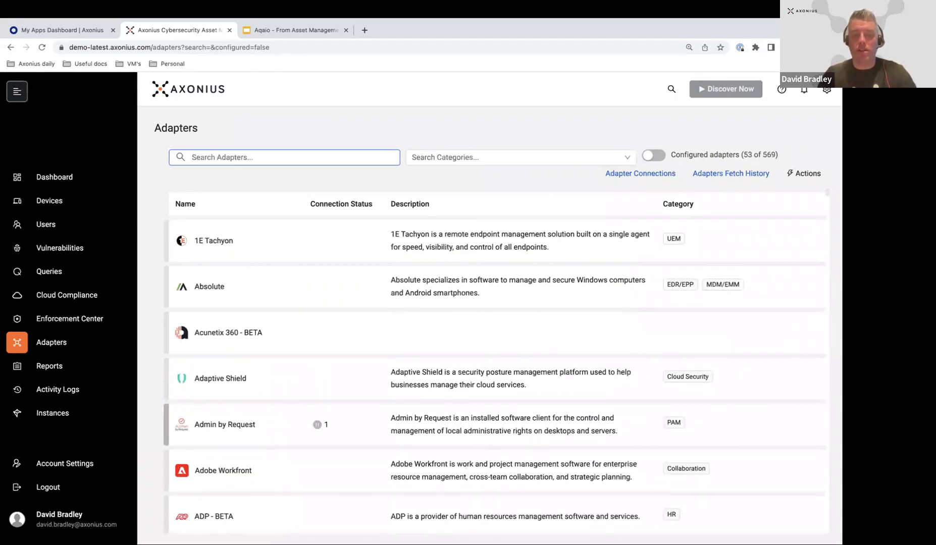
Search the adapters for "crow" to check for CrowdStrike integrations, and clear the search
type("crow")
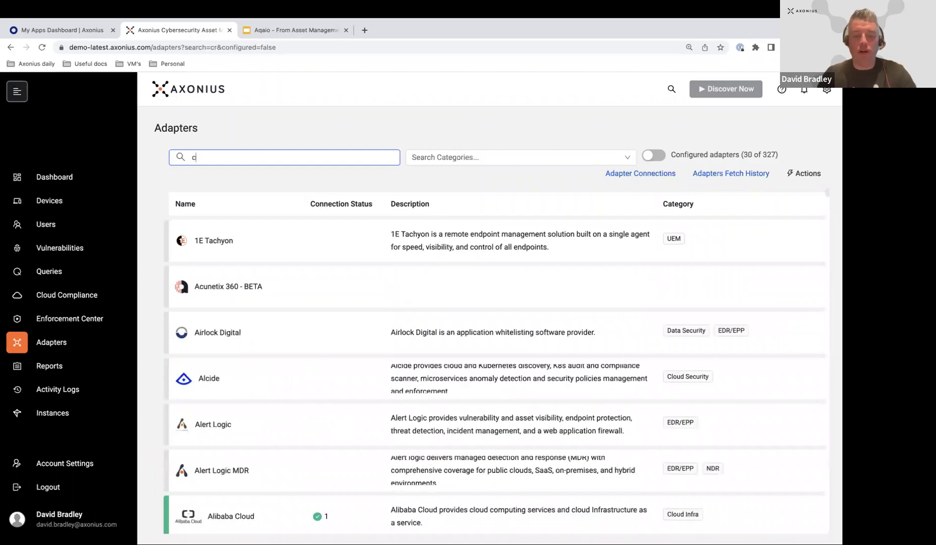
key("BackSpace")
key("BackSpace")
key("BackSpace")
key("BackSpace")
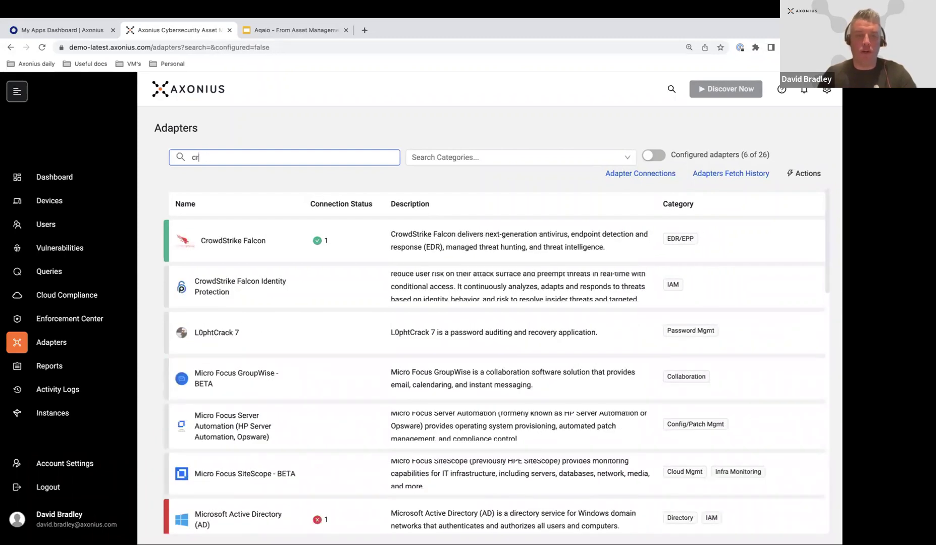
Search the adapters for "carb" to check for Carbon Black integrations, and clear the search
type("carb")
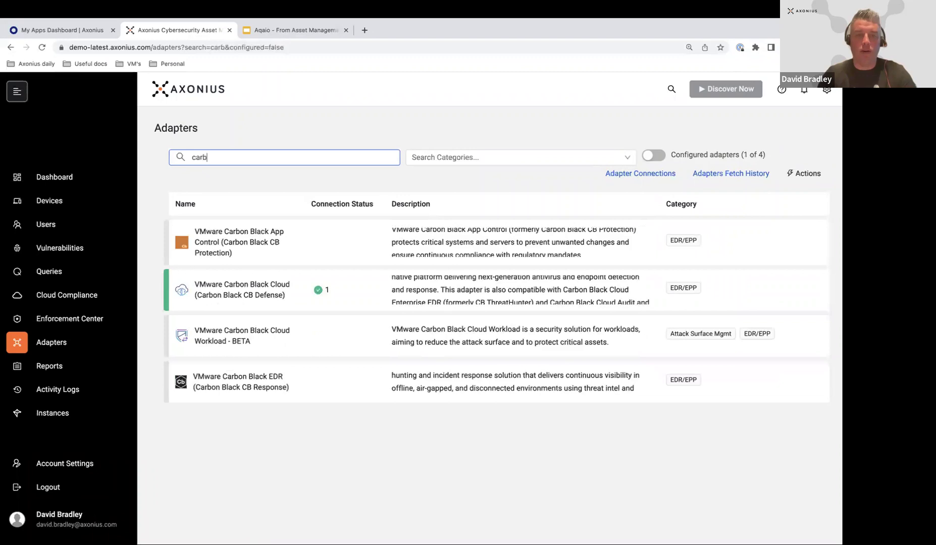
key("BackSpace")
key("BackSpace")
key("BackSpace")
key("BackSpace")
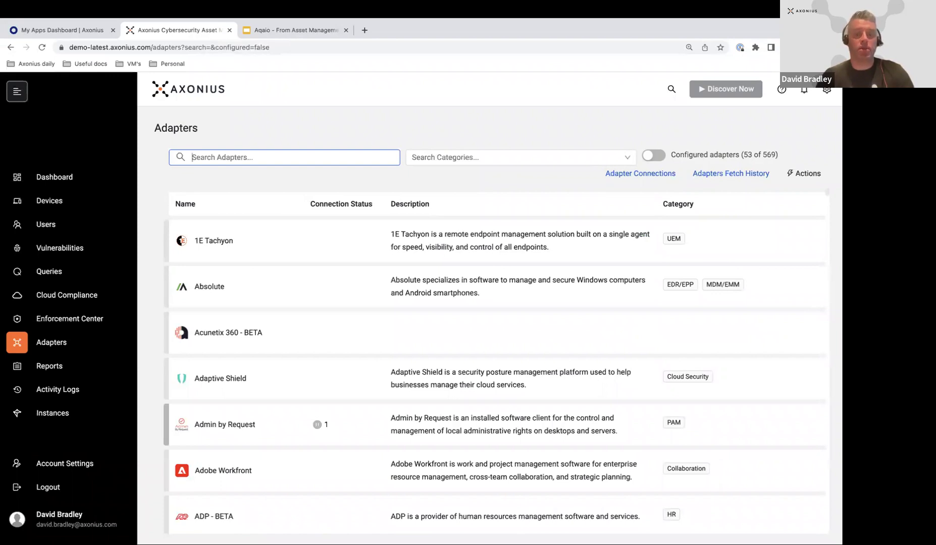
Search the adapters for "ten" to check for Tenable integrations, and clear the search
type("ten")
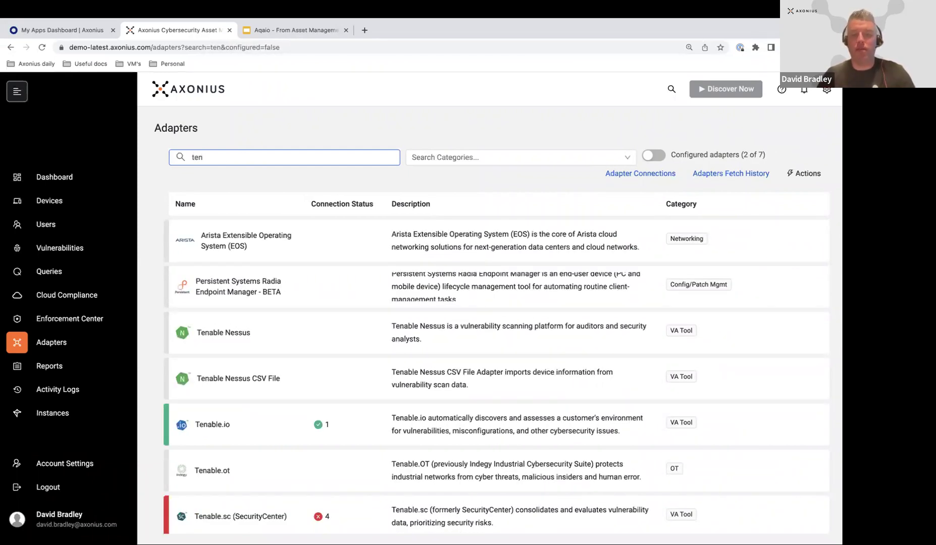
key("BackSpace")
key("BackSpace")
key("BackSpace")
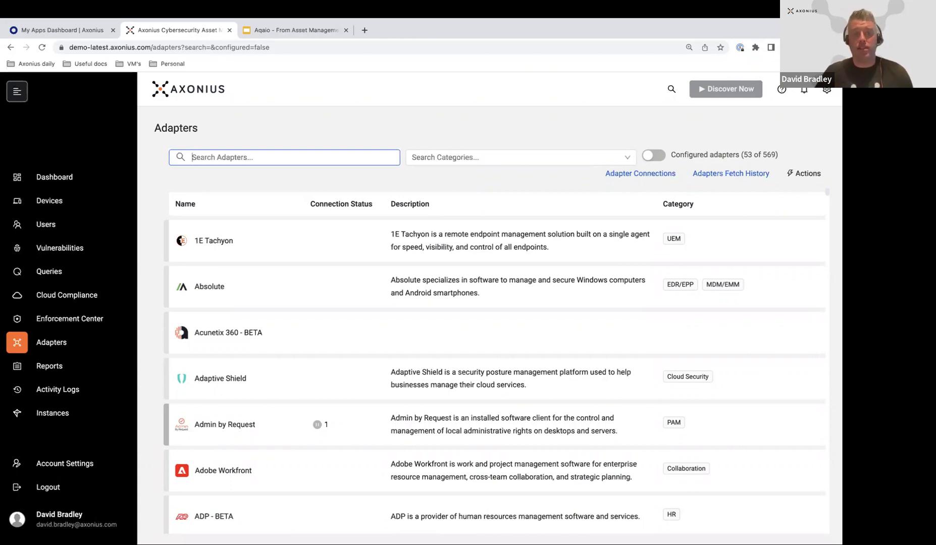
Search the adapters for "csv" to review the CSV file import options, and clear the search
type("csv")
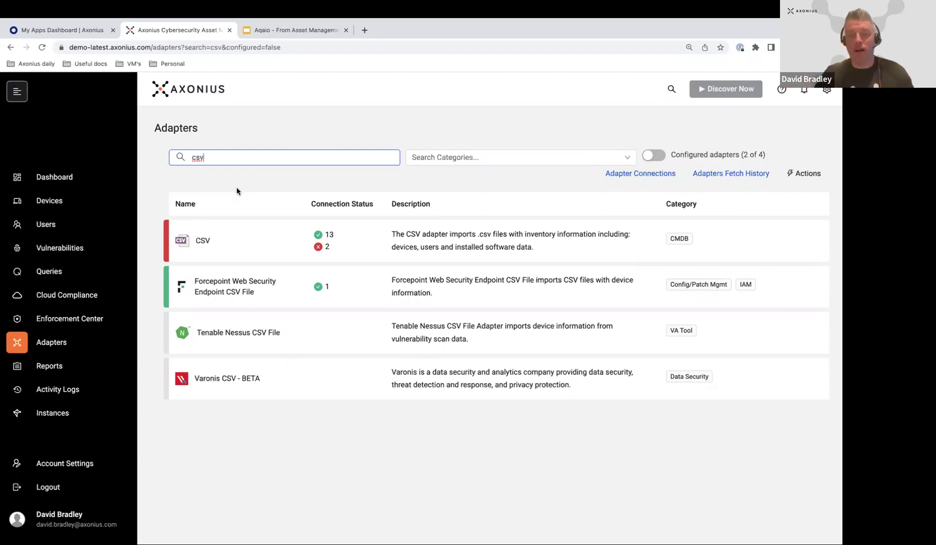
key("BackSpace")
key("BackSpace")
key("BackSpace")
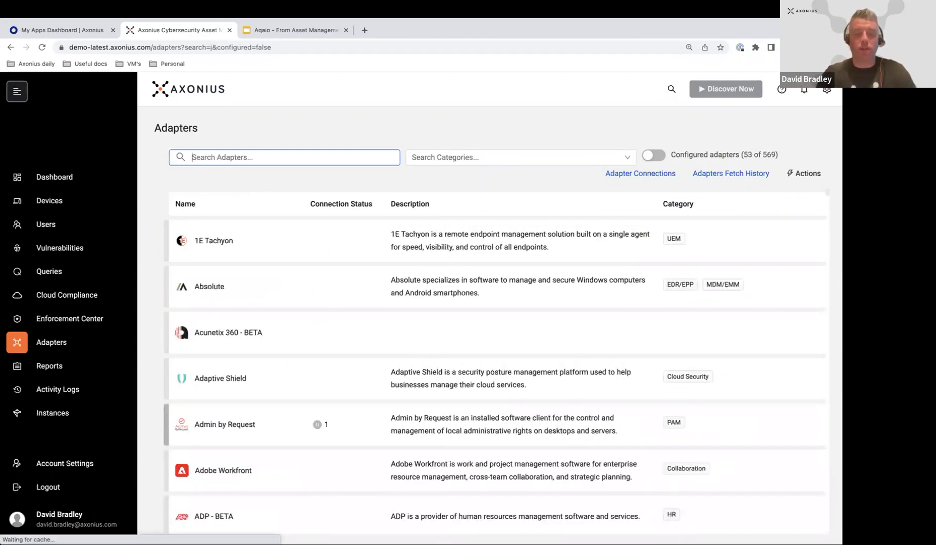
Search the adapters for "json" to review the JSON file import option, and clear the search
type("json")
key("BackSpace")
key("BackSpace")
key("BackSpace")
key("BackSpace")
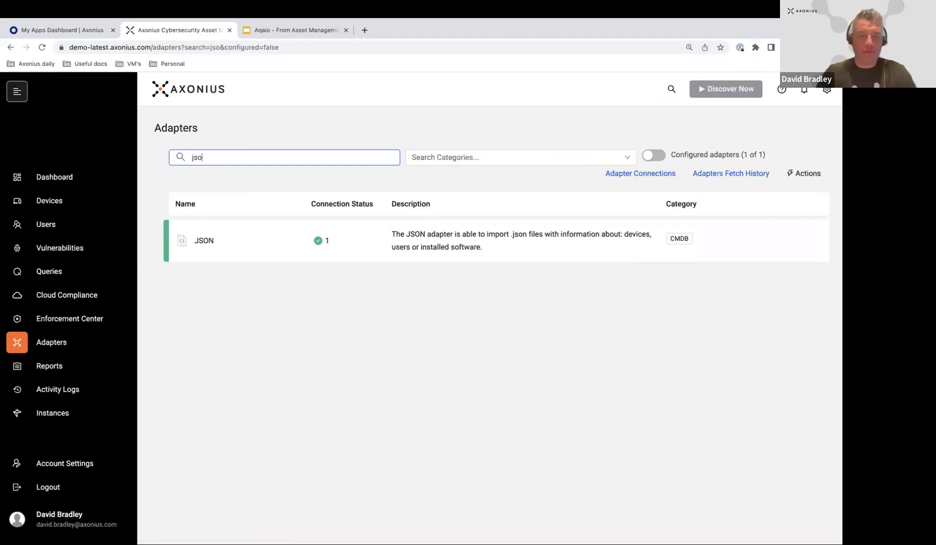
Search the adapters for "sql" to check for SQL database integrations, and clear the search
type("sql")
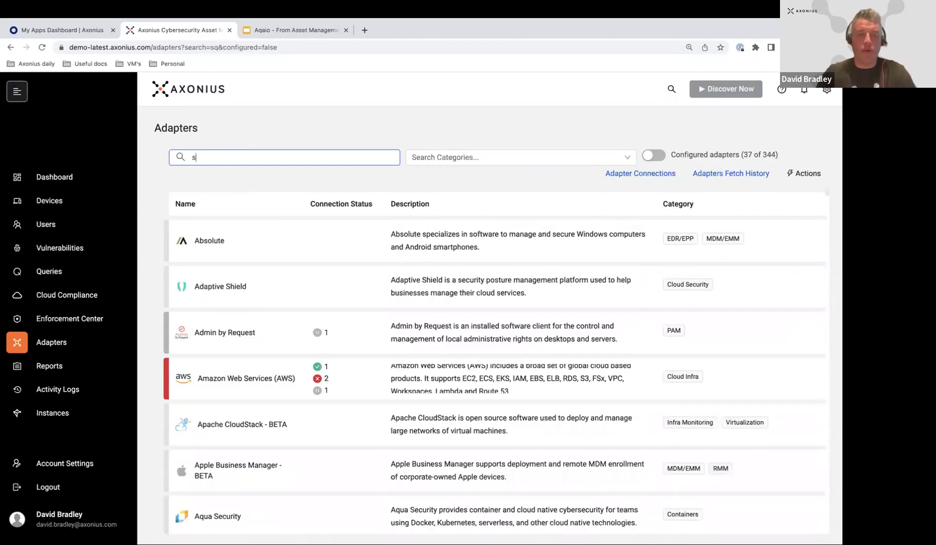
key("BackSpace")
key("BackSpace")
key("BackSpace")
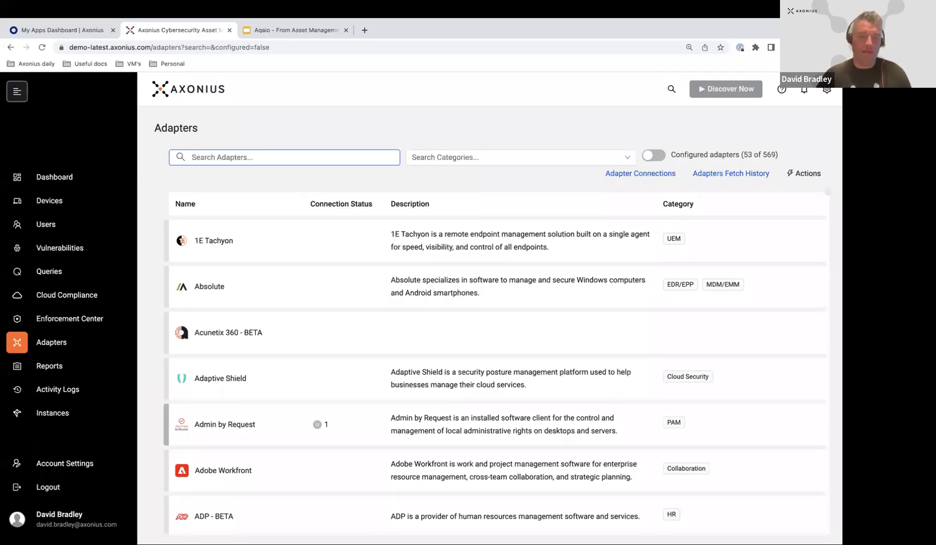
View the connection configuration of the Alibaba Cloud adapter's Primary instance, close it unchanged, and return to the adapters list
scroll(347, 275, "down", 2)
scroll(346, 276, "down", 9)
left_click(282, 266)
left_click(299, 217)
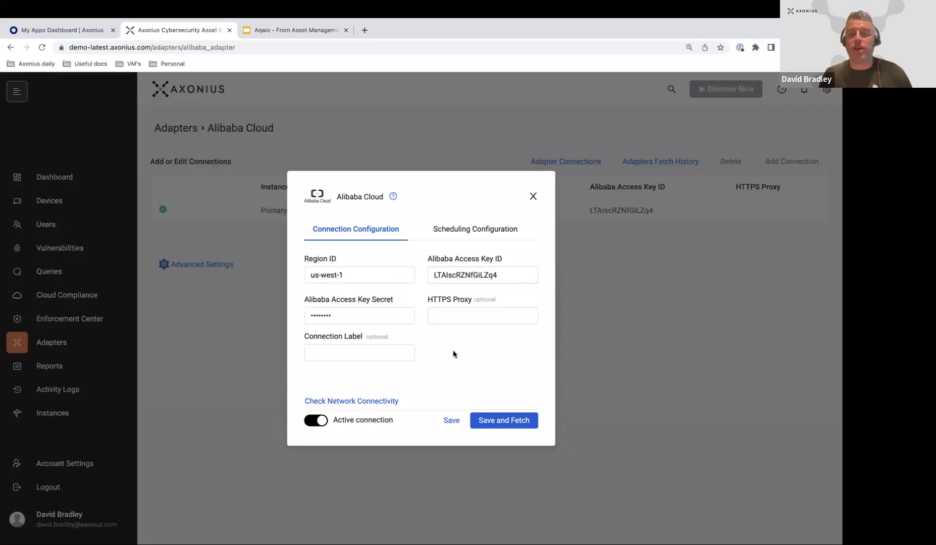
left_click(533, 198)
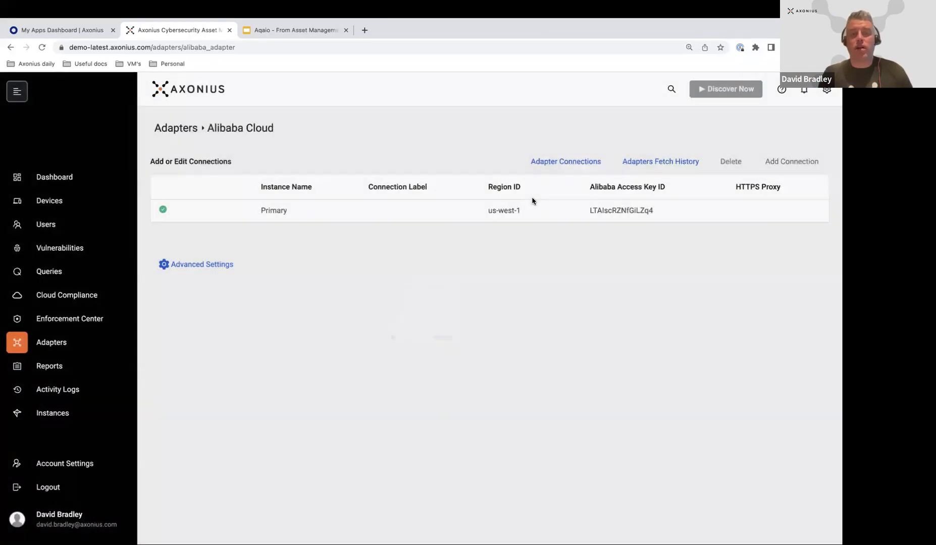
left_click(54, 344)
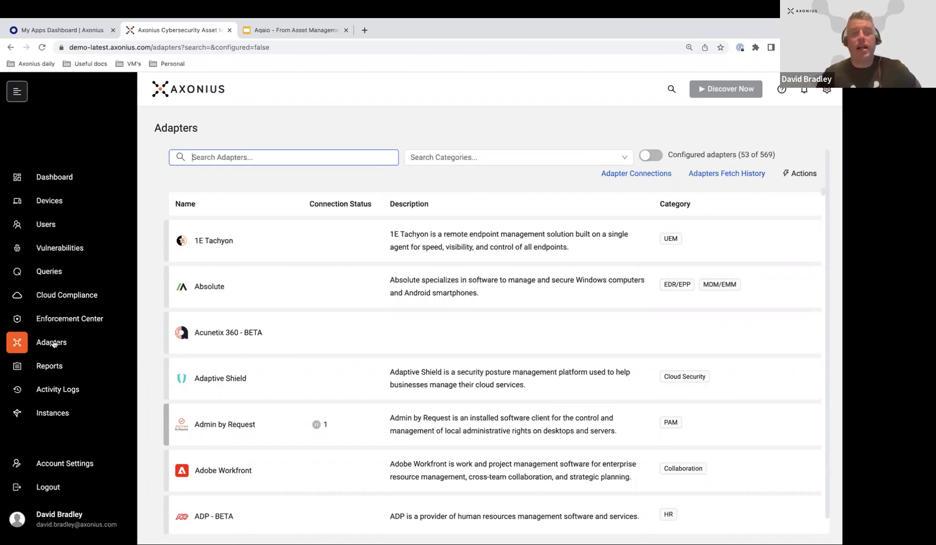
Open the Axonius Dashboard and examine which adapters supply devices in the Device Discovery chart
left_click(48, 182)
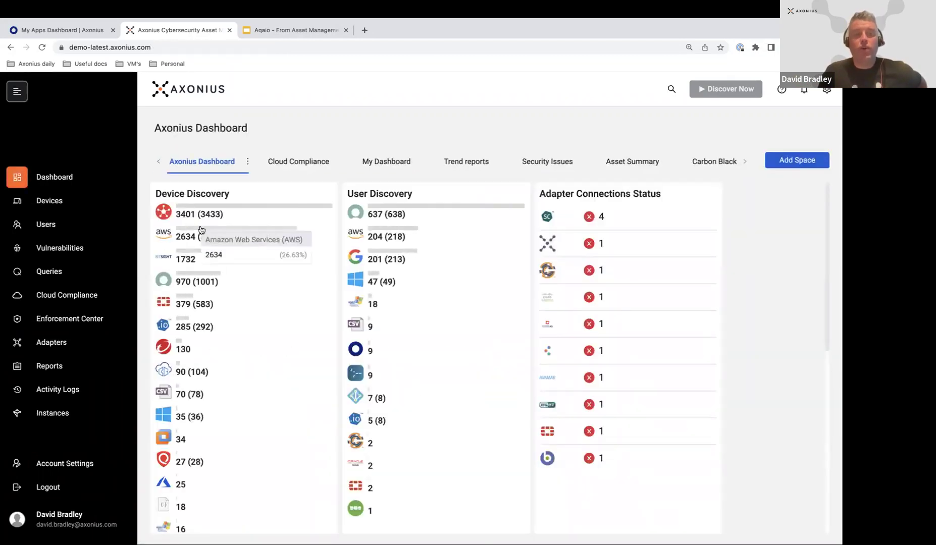
left_click_drag(235, 192, 155, 188)
mouse_move(162, 211)
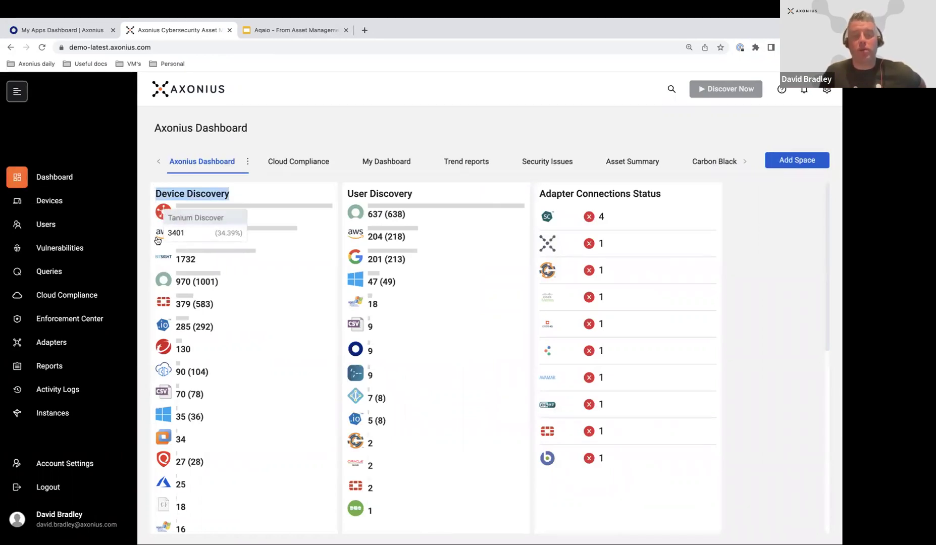
mouse_move(163, 239)
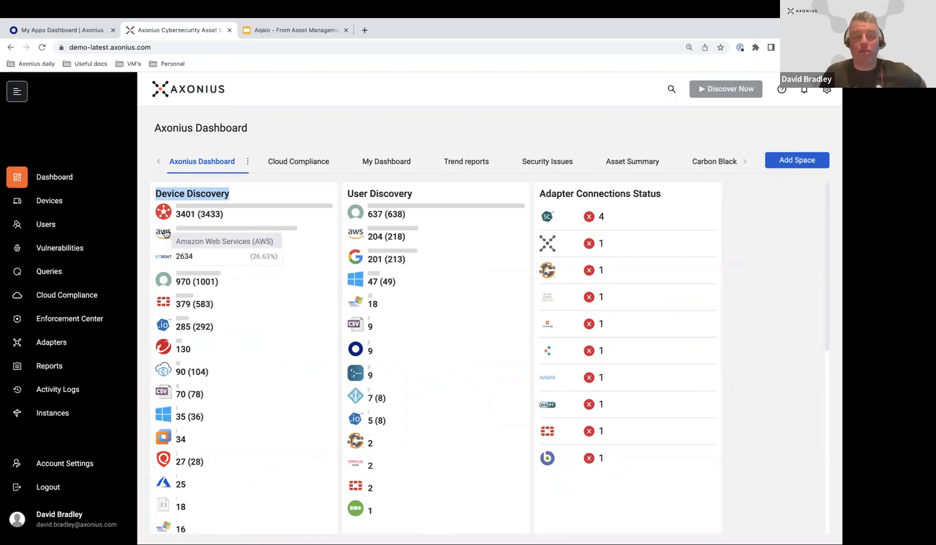
mouse_move(168, 280)
mouse_move(162, 302)
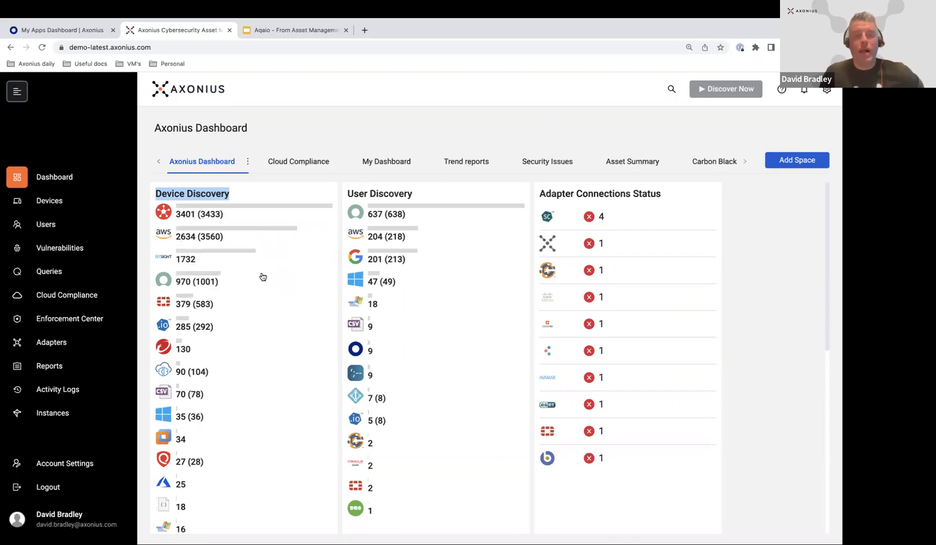
Review the Total Devices Seen figure in the Device Discovery chart's summary, and return to the chart's adapter list
scroll(263, 277, "down", 10)
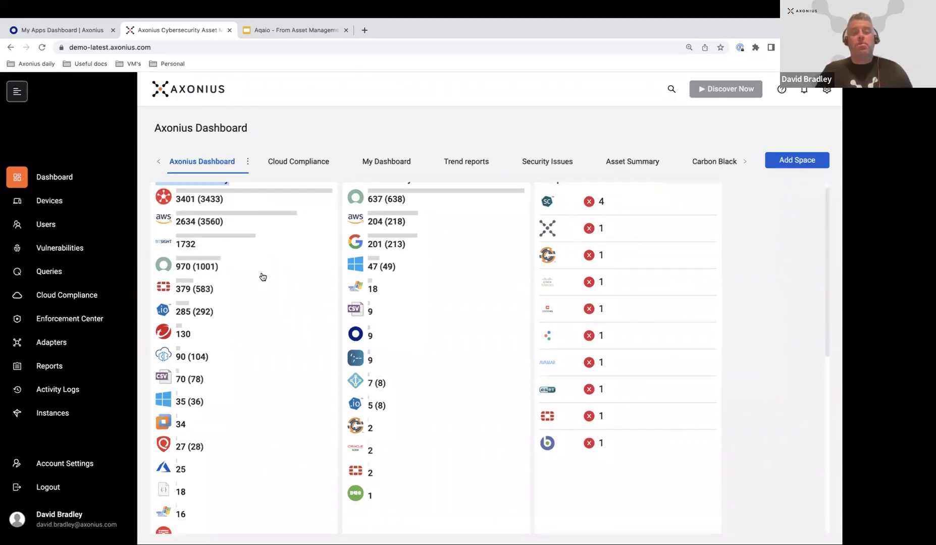
scroll(261, 276, "up", 1)
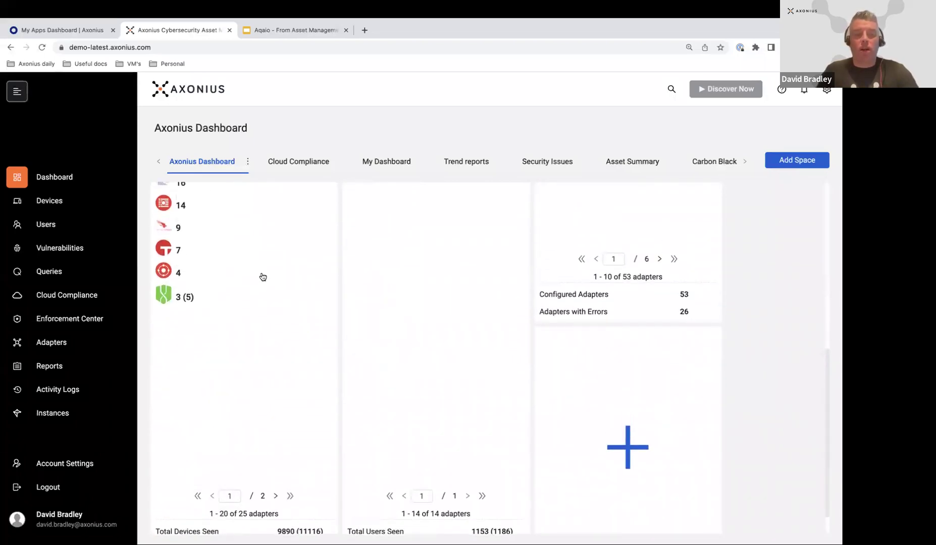
scroll(272, 417, "down", 2)
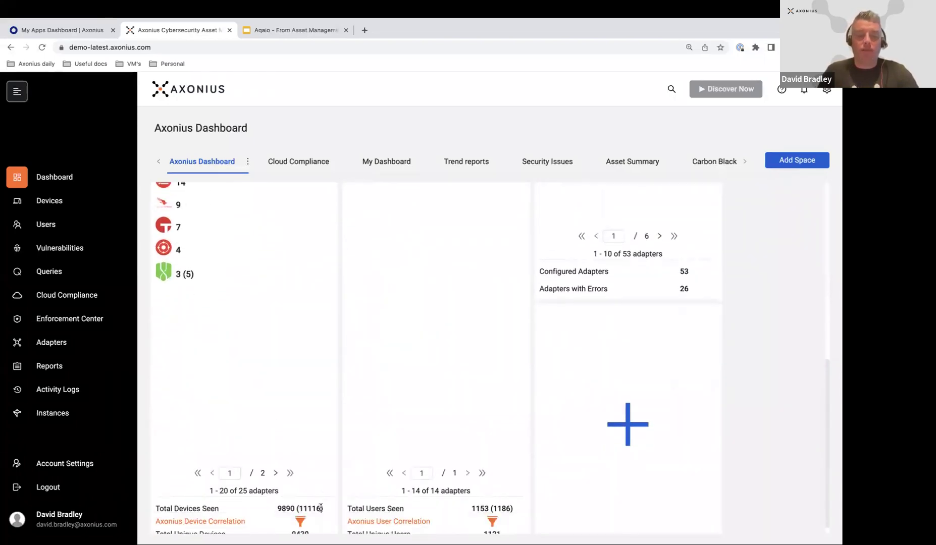
left_click_drag(322, 509, 169, 505)
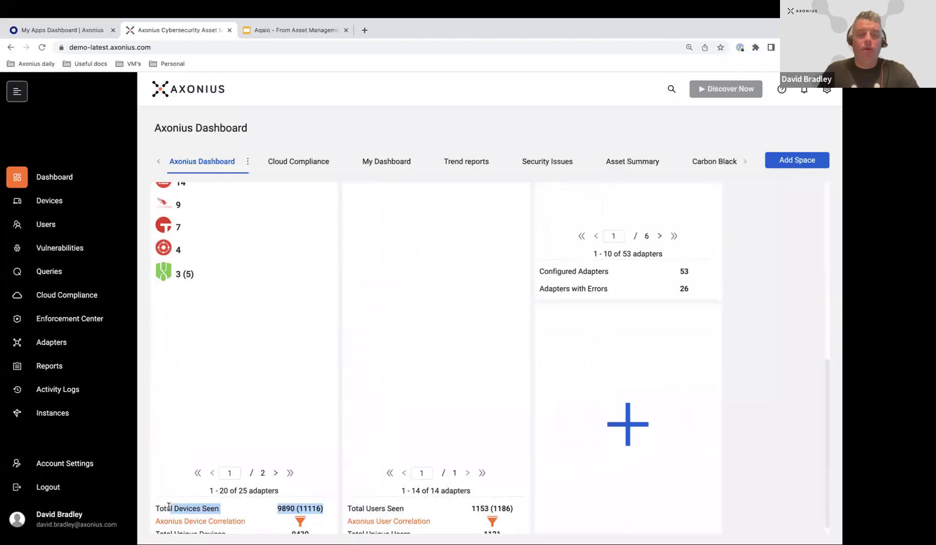
left_click(220, 382)
scroll(220, 382, "up", 5)
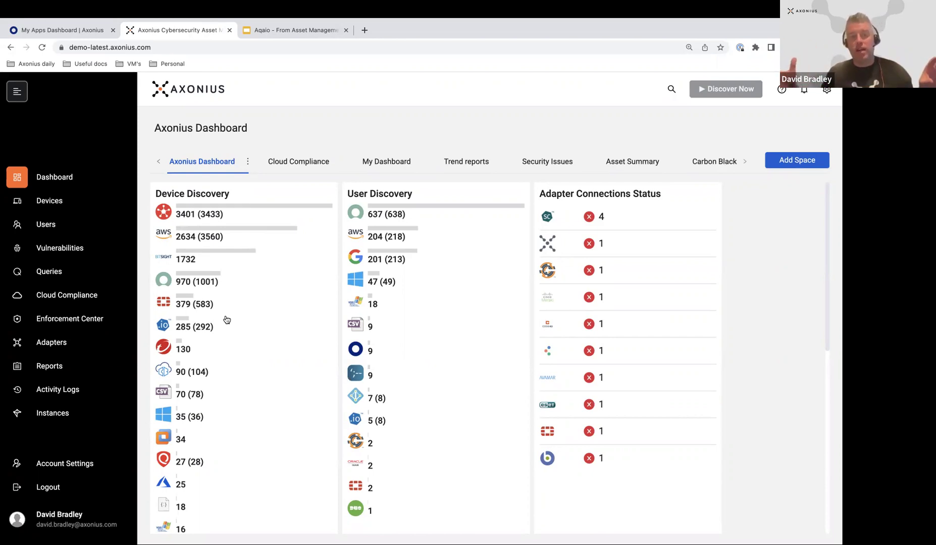
Compare Total Unique Devices with Total Devices Seen in the Device Discovery summary
scroll(226, 319, "down", 4)
scroll(226, 320, "down", 3)
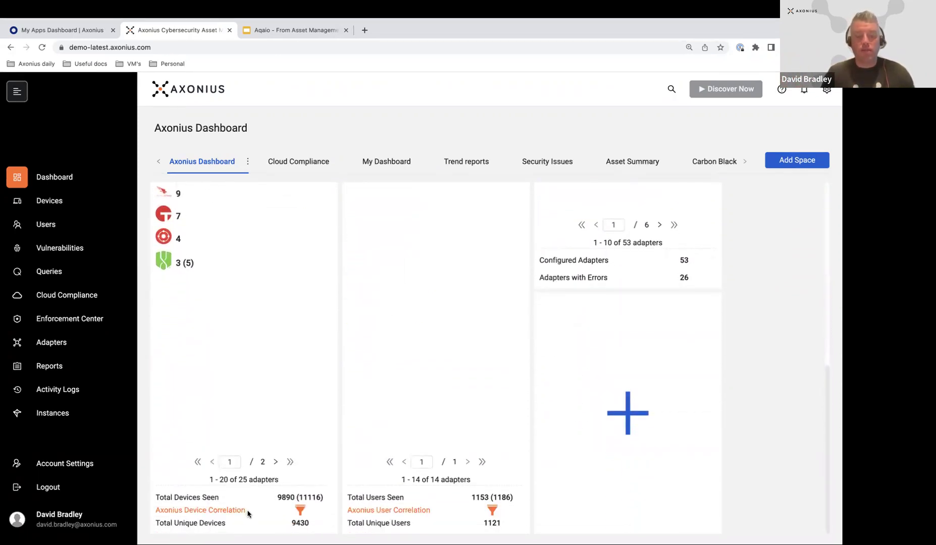
left_click_drag(155, 520, 315, 523)
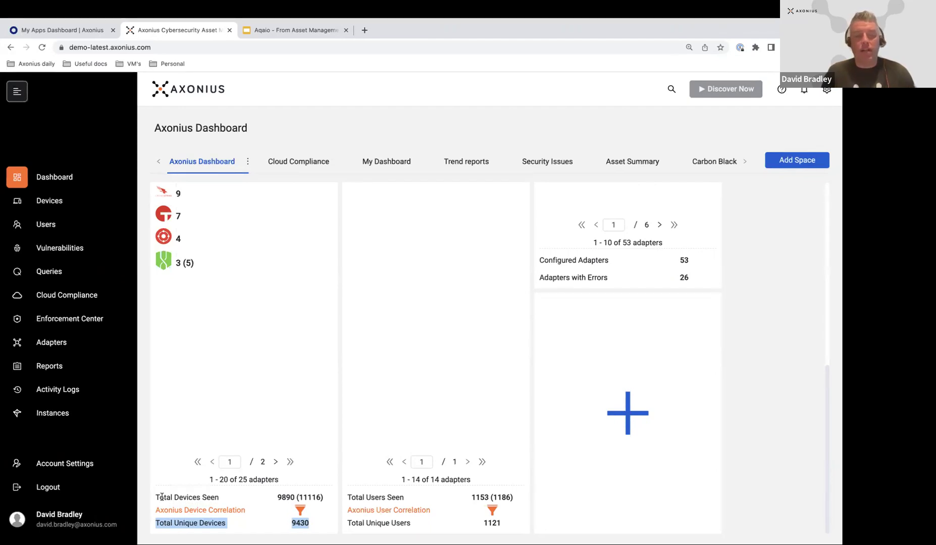
left_click_drag(153, 497, 297, 498)
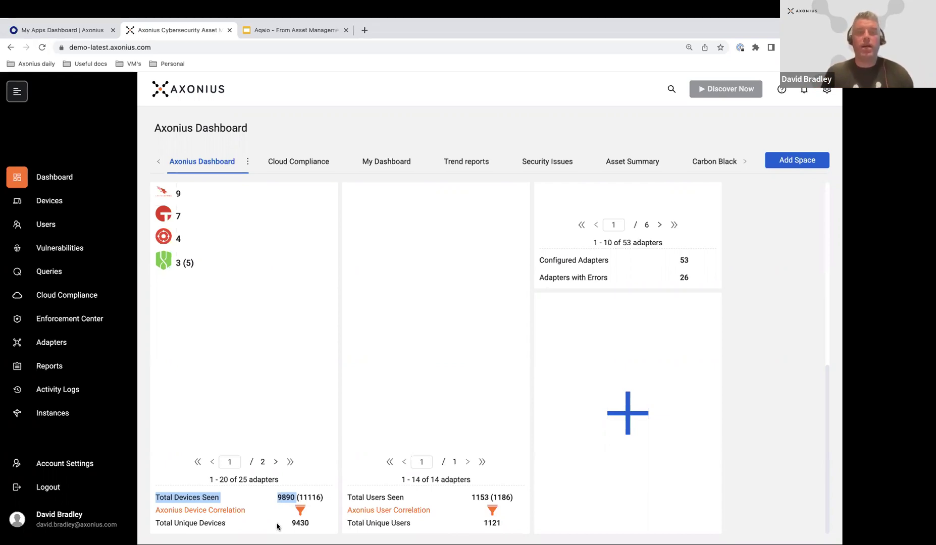
Open the Devices inventory, check the adapter connections of the 22AD device, and open its record
left_click(50, 206)
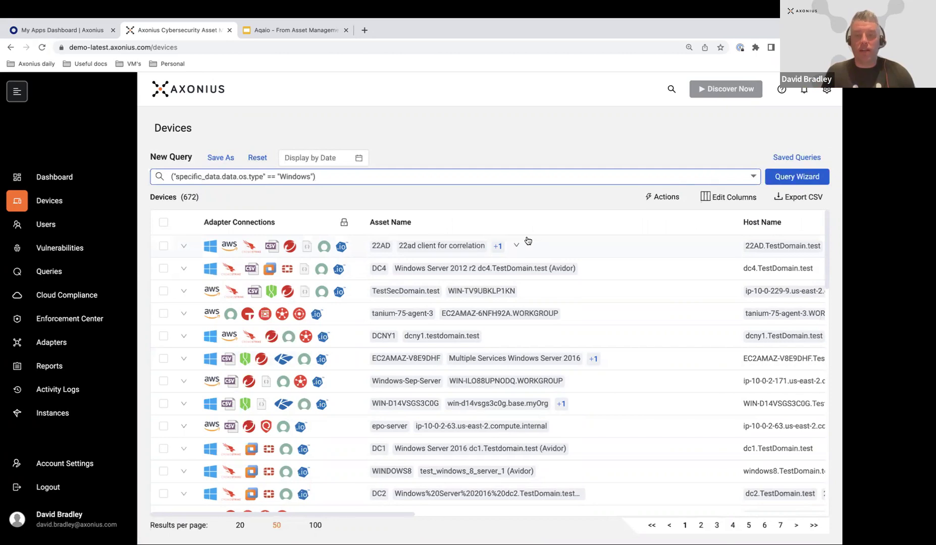
mouse_move(331, 248)
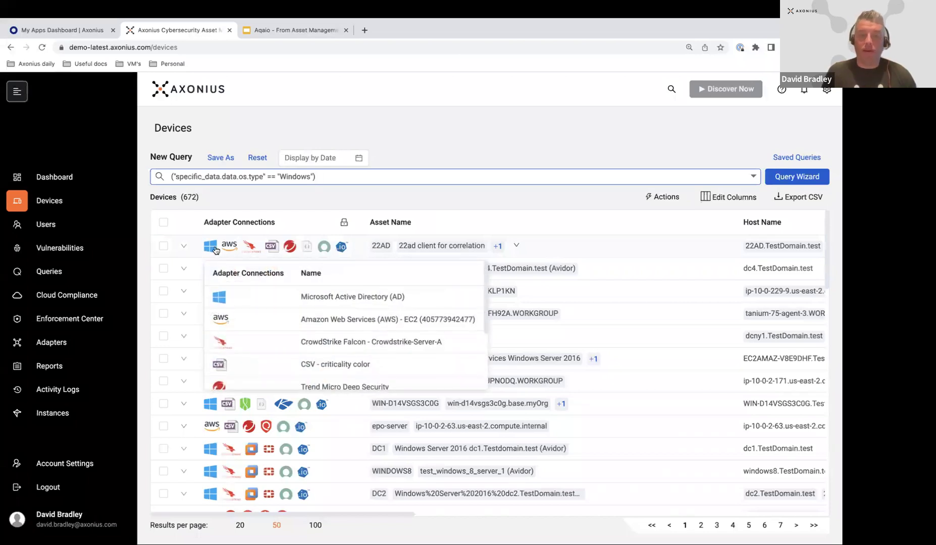
left_click(582, 247)
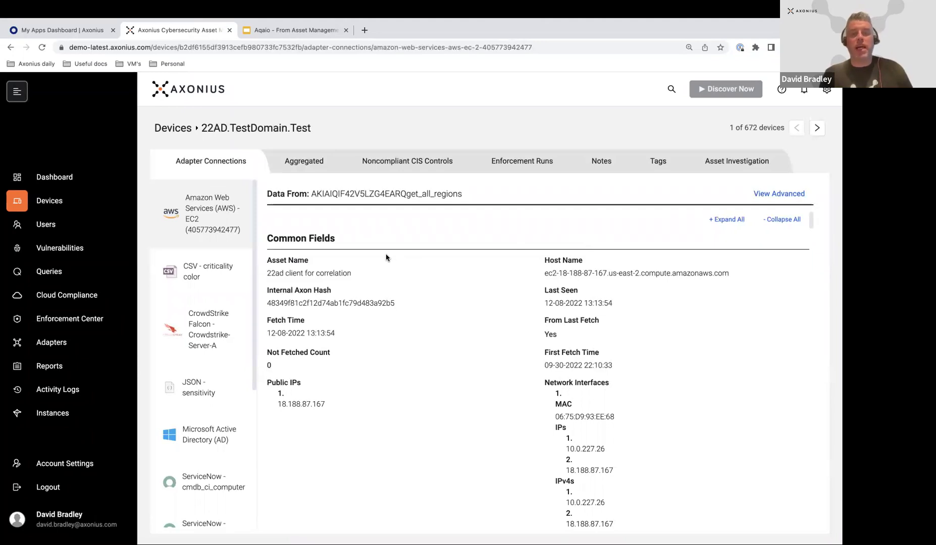
Examine the Common Fields that the AWS adapter provides for the 22AD device
left_click_drag(345, 241, 275, 243)
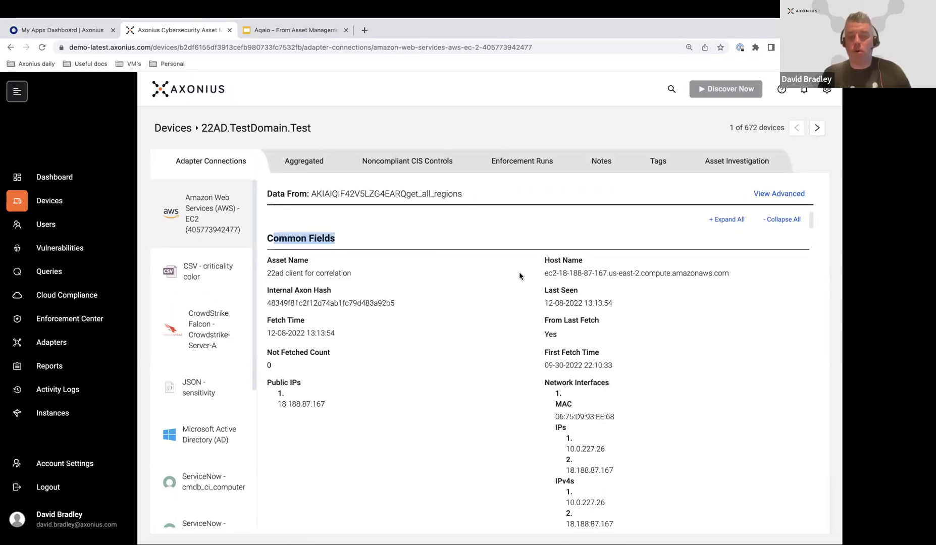
scroll(402, 405, "down", 15)
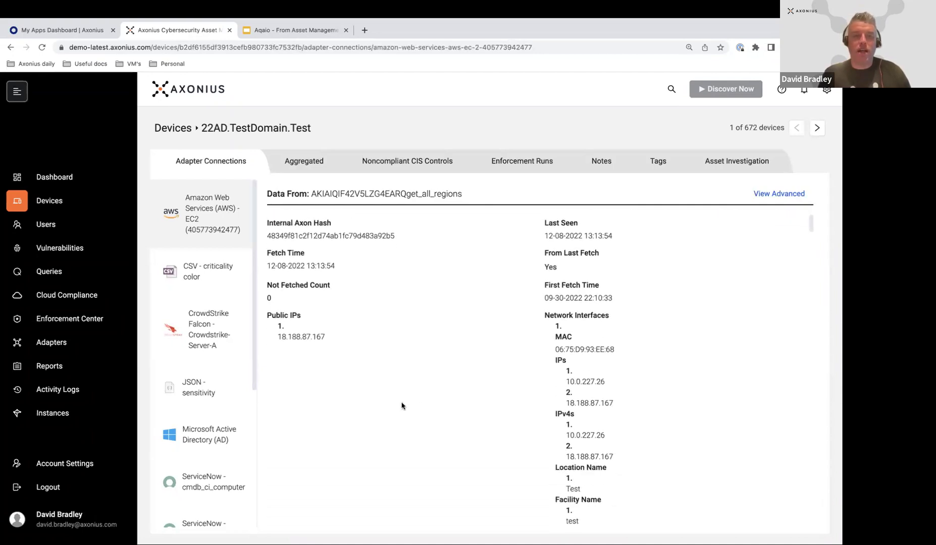
scroll(401, 406, "down", 15)
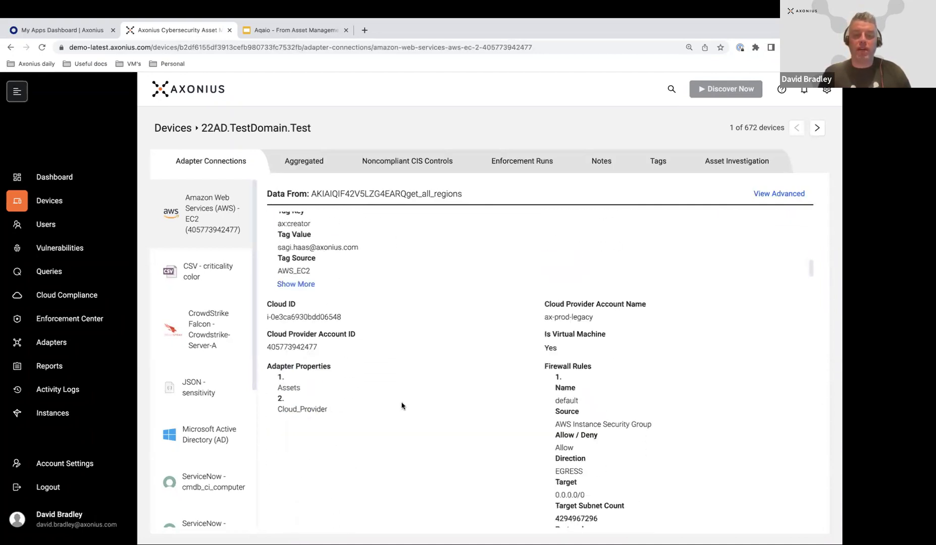
scroll(402, 405, "down", 1)
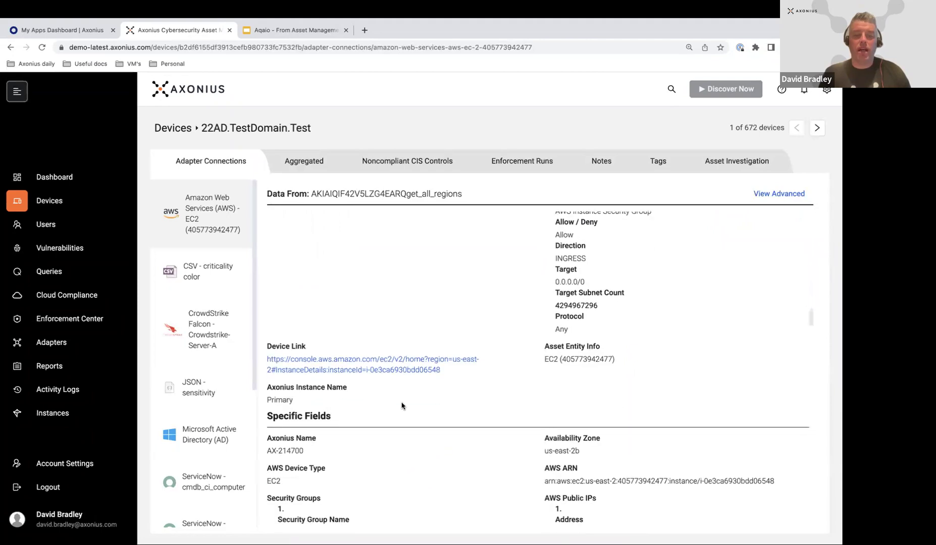
Examine the AWS adapter's Specific Fields for the device, including security groups, attached role policies, EBS volumes, subnet and VPC details
left_click_drag(336, 399, 266, 399)
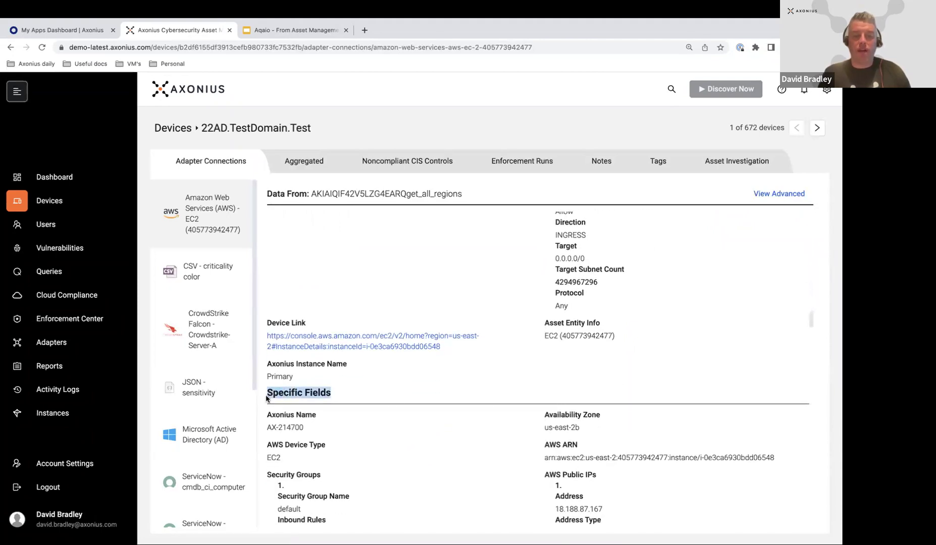
scroll(369, 450, "down", 3)
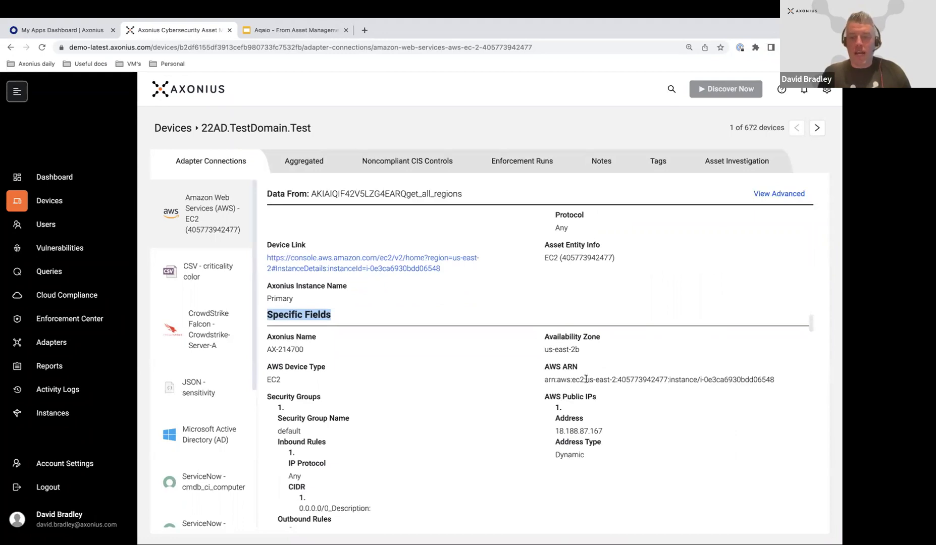
scroll(574, 422, "down", 2)
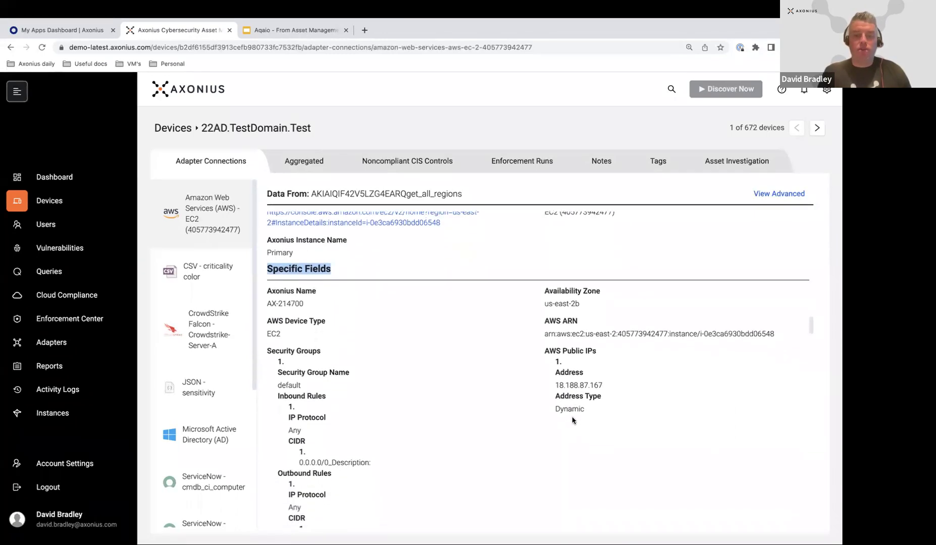
scroll(327, 446, "down", 10)
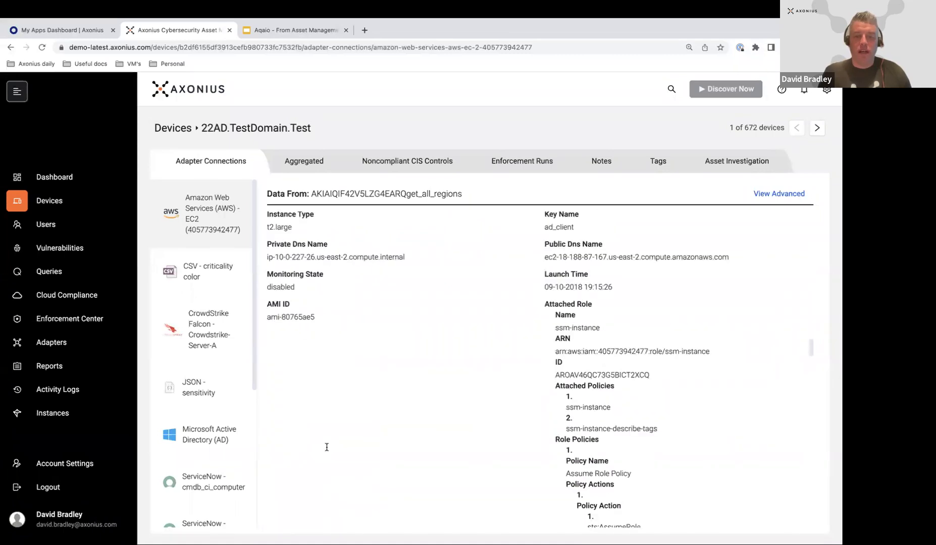
scroll(328, 458, "down", 3)
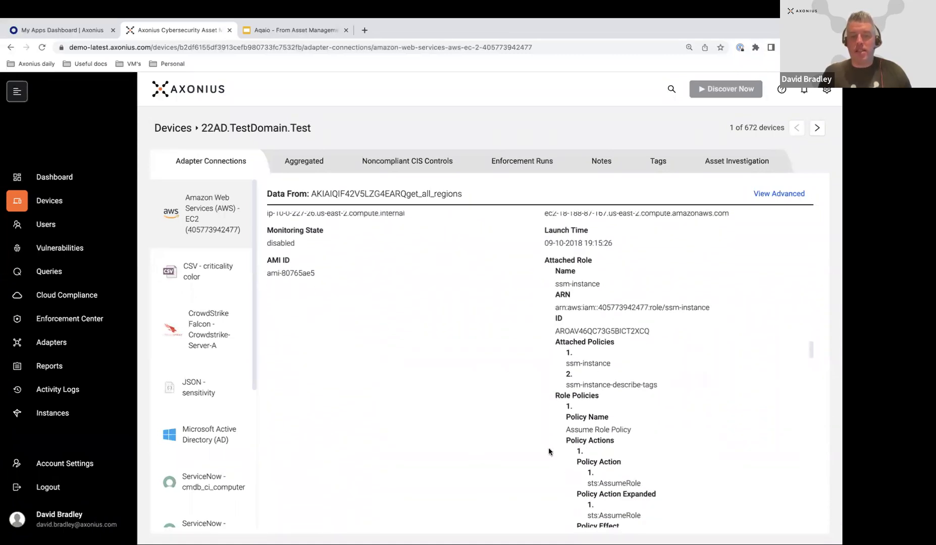
scroll(550, 455, "down", 6)
scroll(554, 460, "down", 15)
scroll(554, 459, "down", 15)
scroll(554, 459, "down", 10)
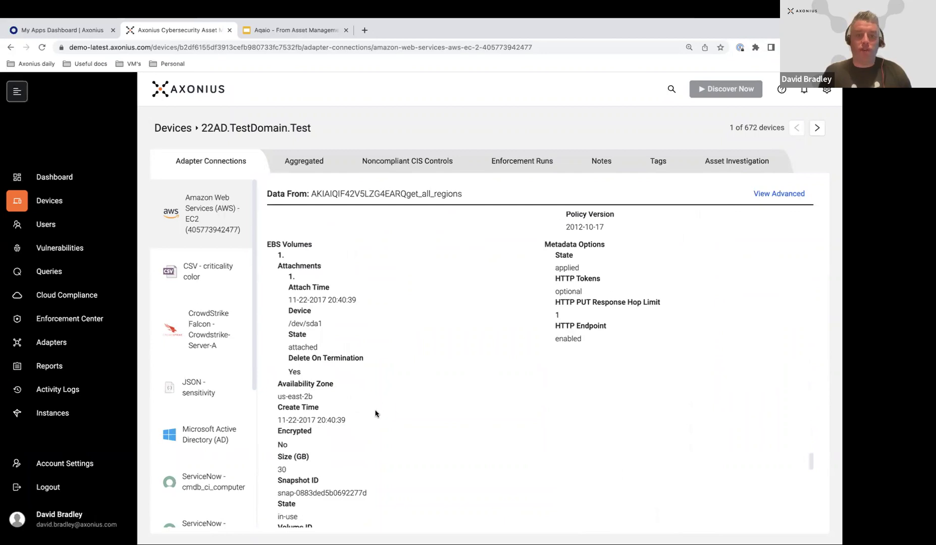
scroll(375, 413, "down", 8)
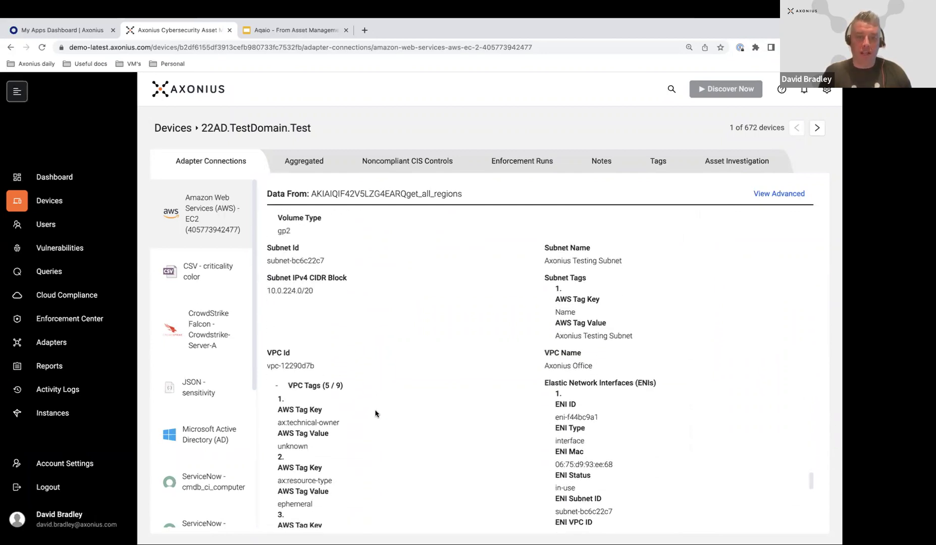
Display the 22AD device's aggregated basic information combined from all its adapters
scroll(375, 413, "up", 20)
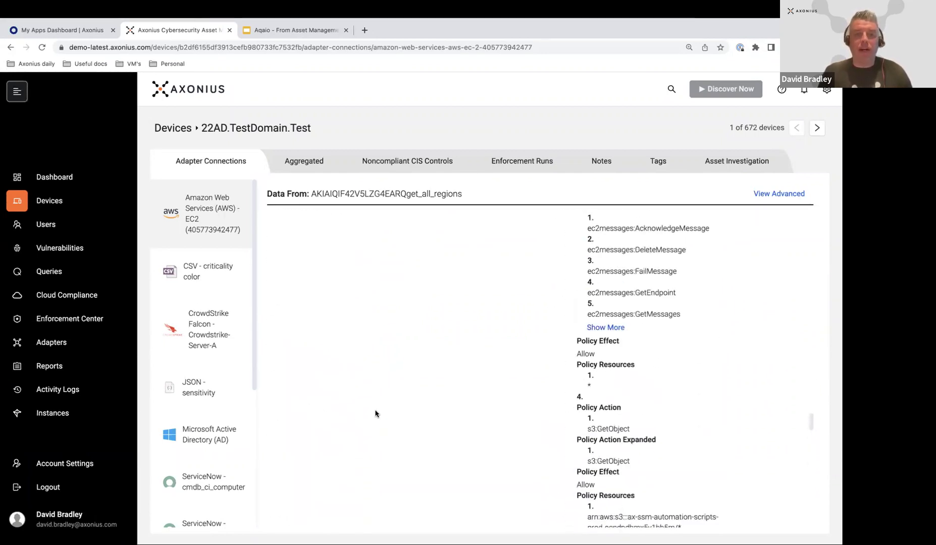
scroll(376, 414, "up", 15)
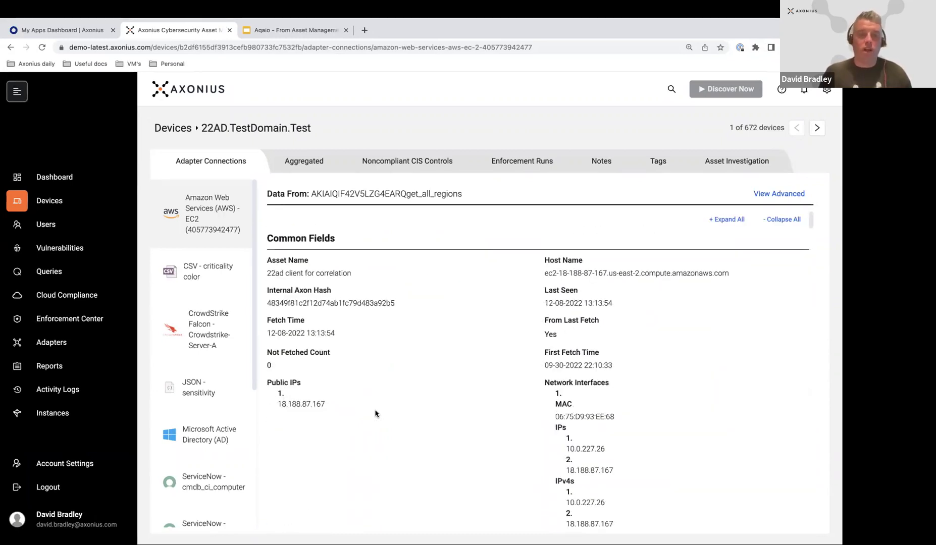
left_click(293, 165)
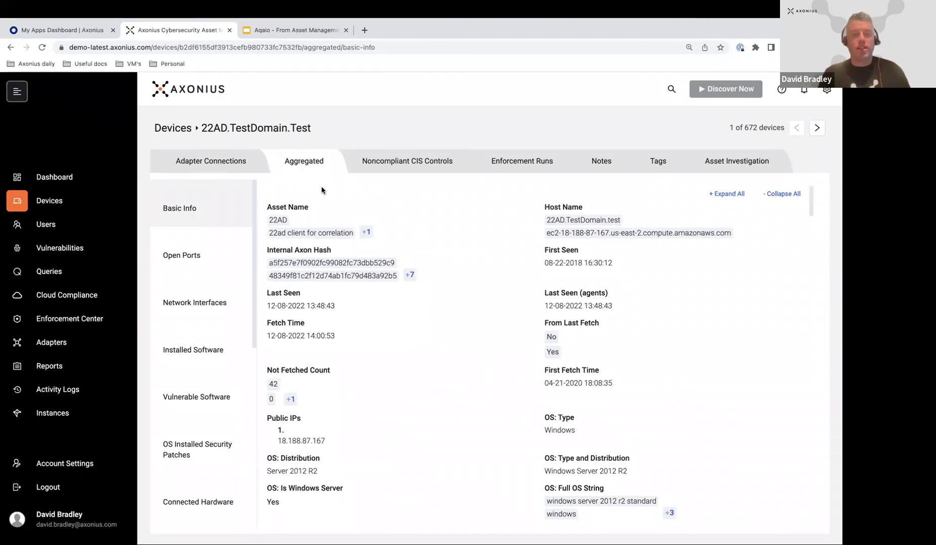
Return to the Devices inventory and extend the Windows query with an AND condition for Last Seen in the last 30 days
mouse_move(367, 233)
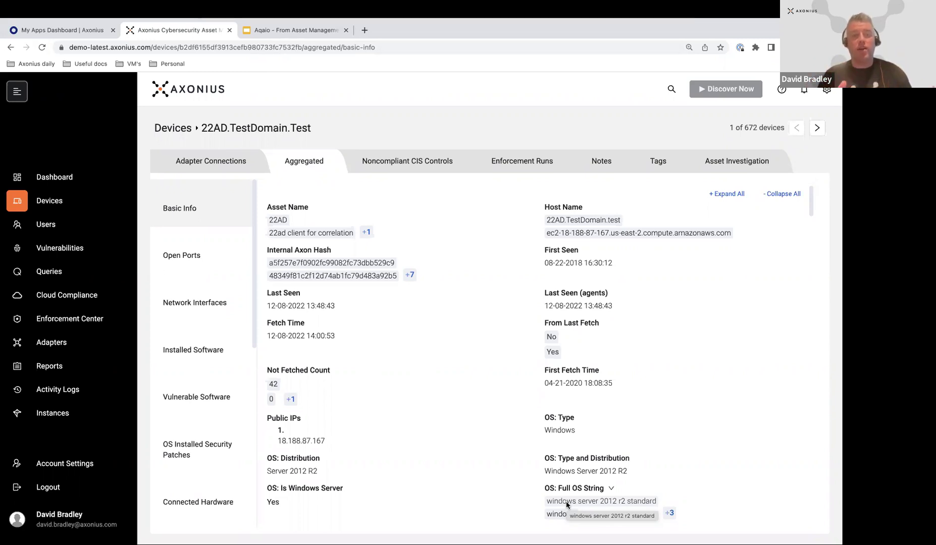
left_click(59, 205)
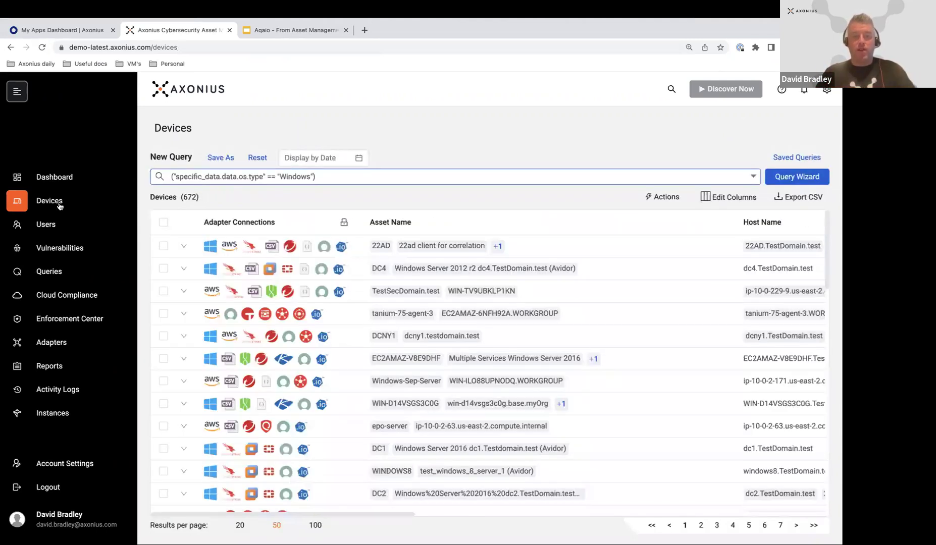
left_click(785, 179)
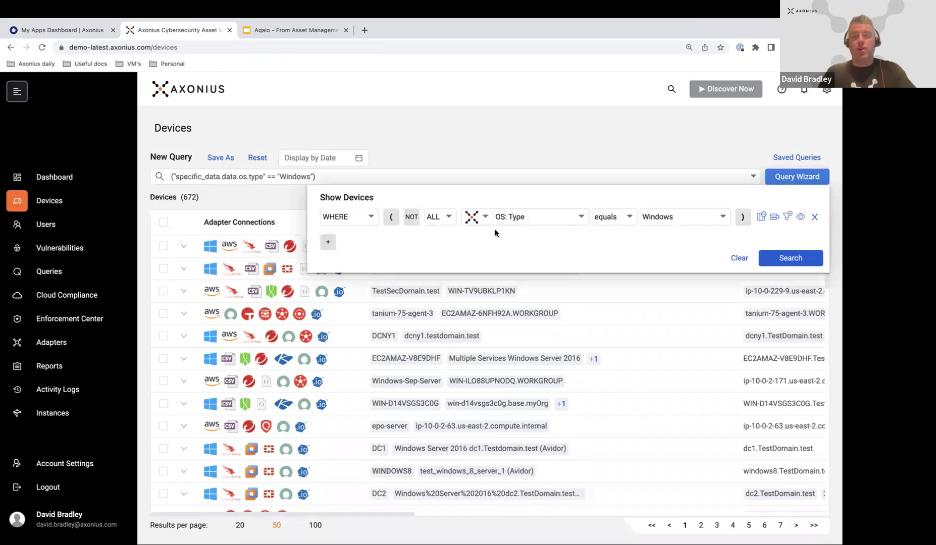
left_click(328, 243)
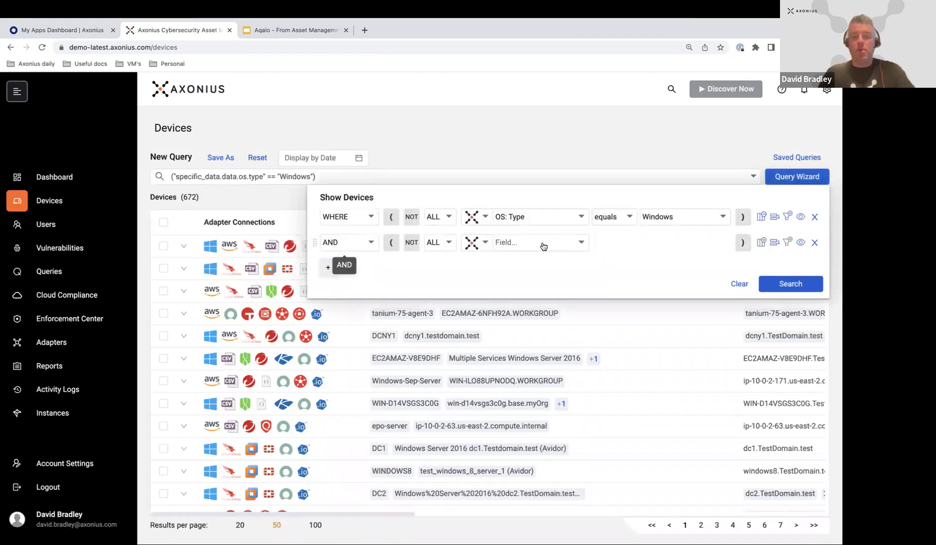
left_click(543, 245)
type("last")
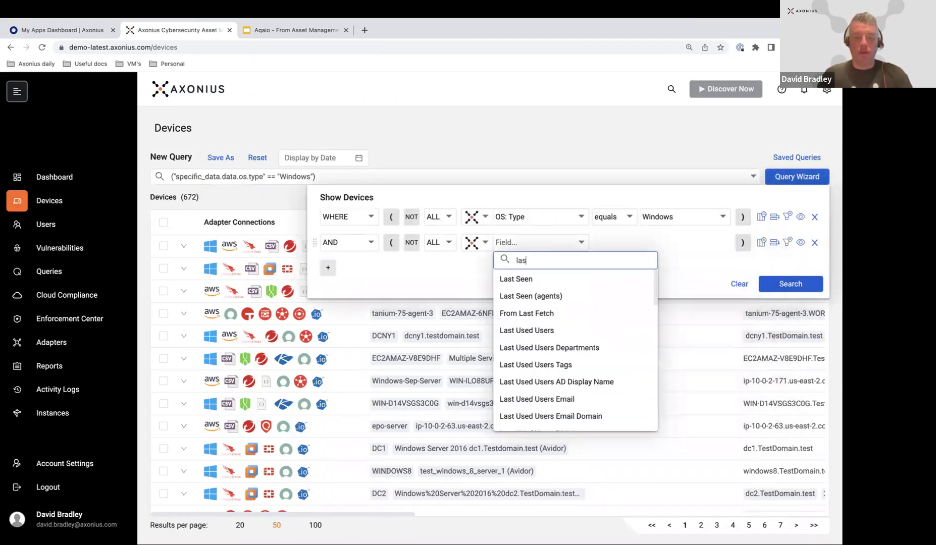
left_click(542, 278)
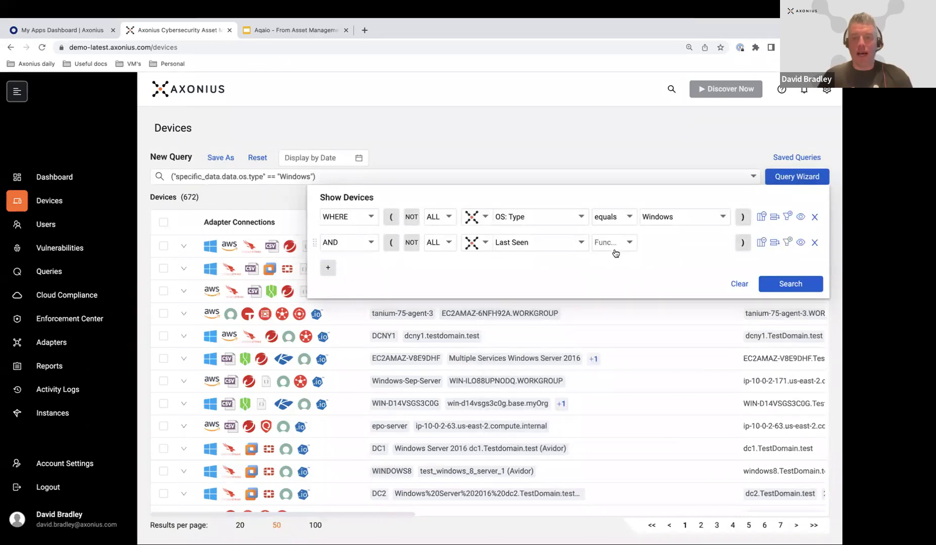
left_click(615, 248)
left_click(609, 329)
left_click(648, 246)
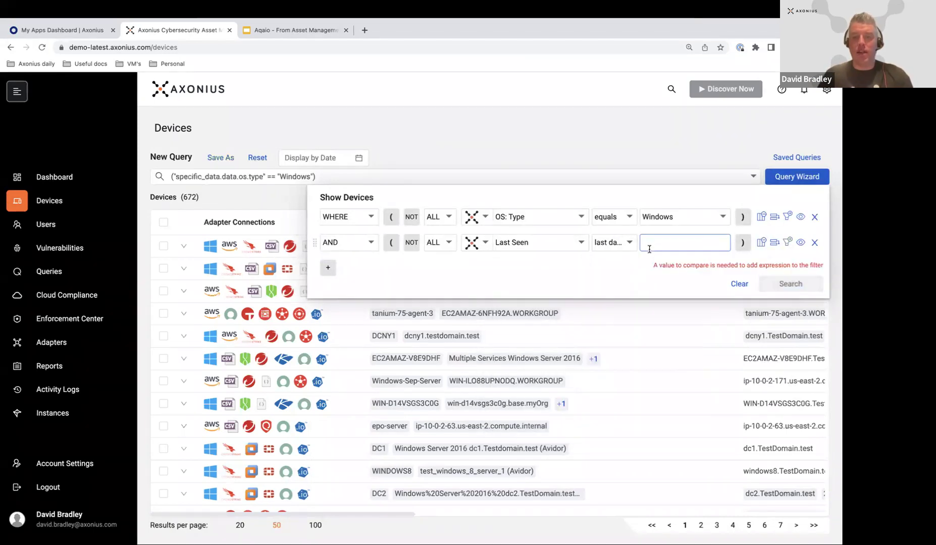
type("30")
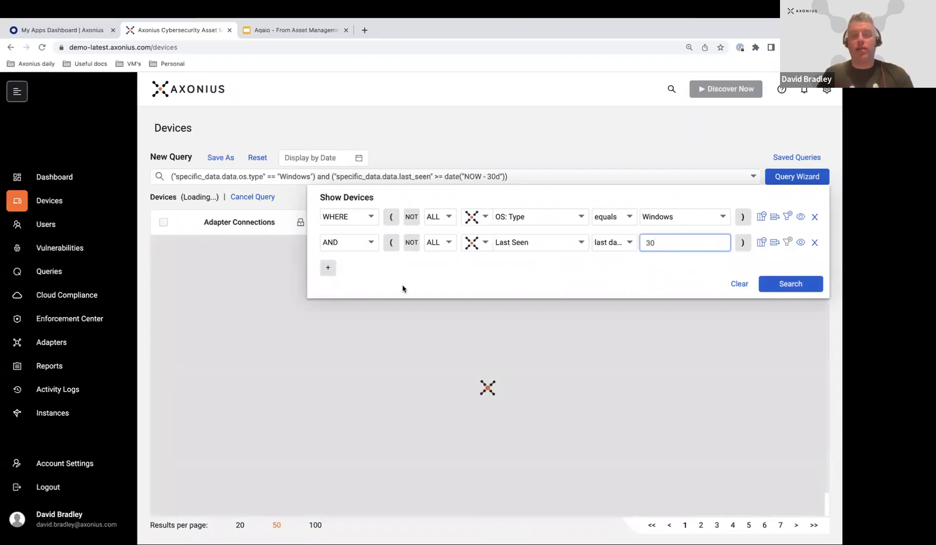
Add an AND condition that the CrowdStrike Falcon adapter ID exists and run the device query
left_click(327, 268)
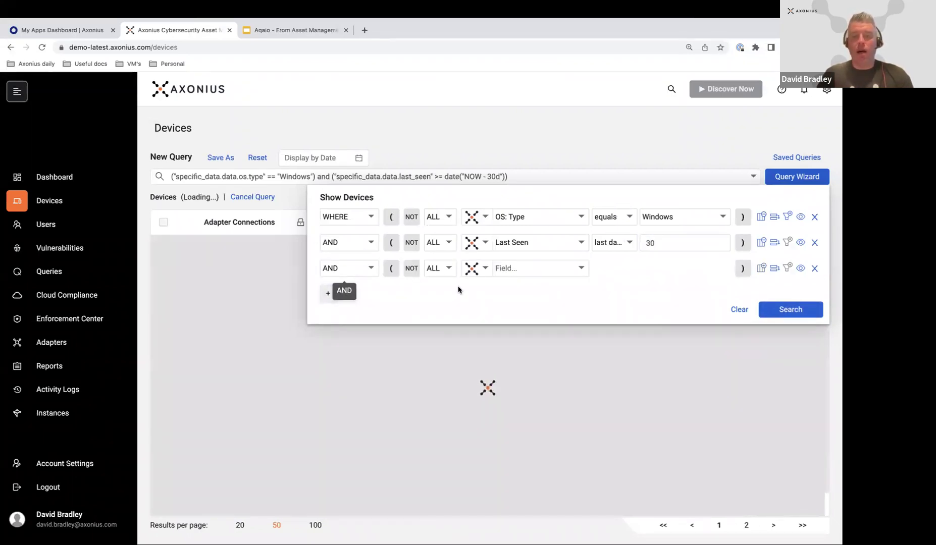
left_click(485, 270)
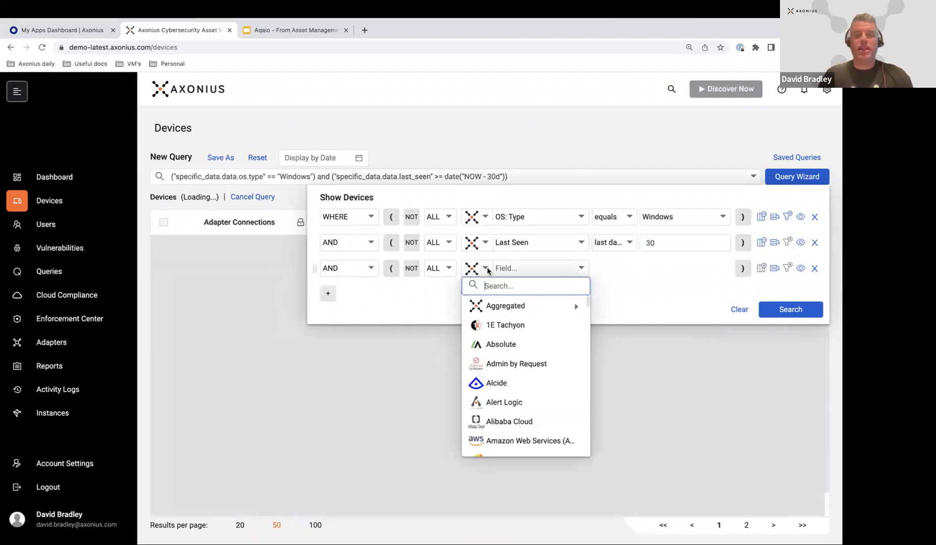
type("cro")
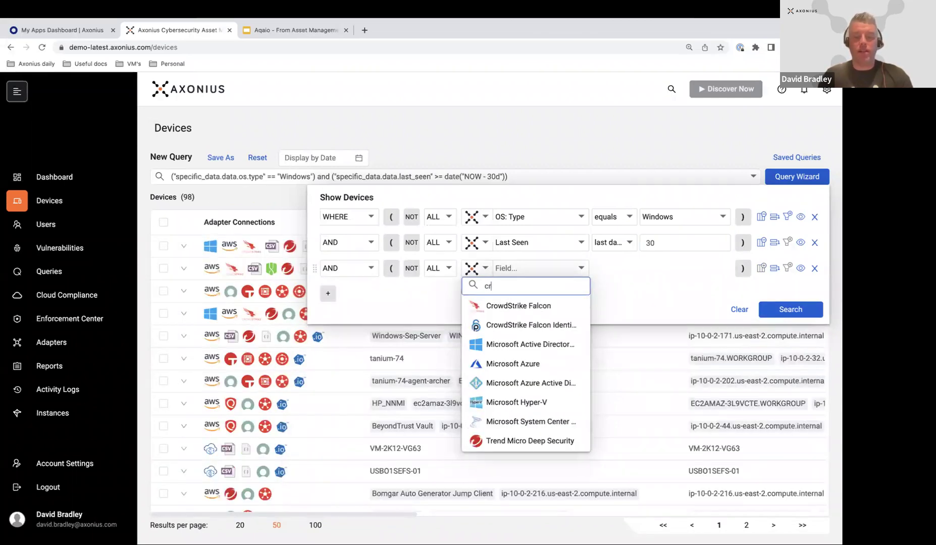
left_click(519, 306)
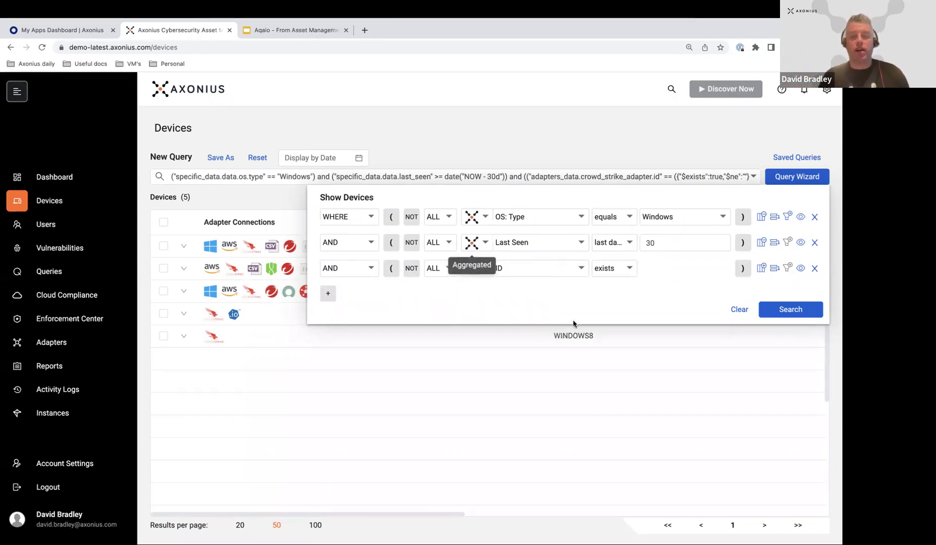
left_click(767, 317)
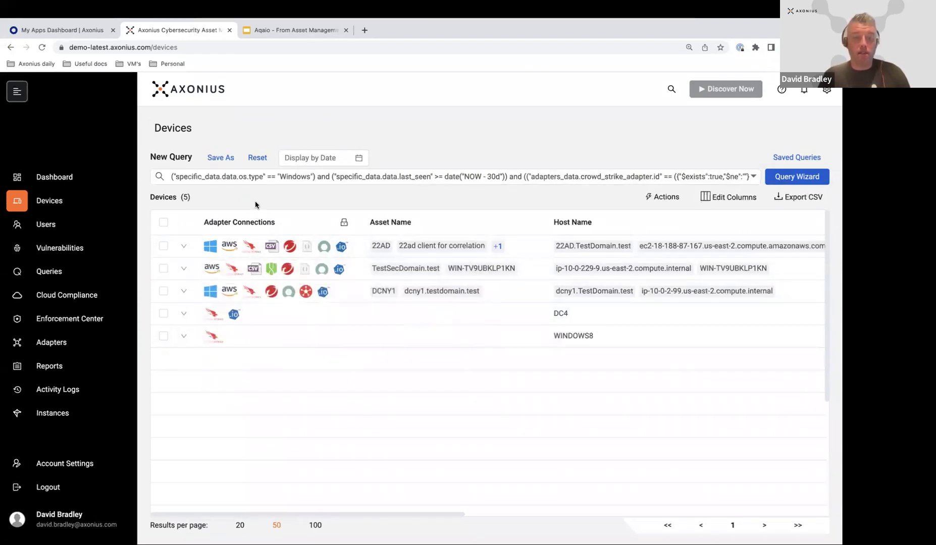
Negate the CrowdStrike Falcon ID condition with NOT and return to the device list
left_click(777, 182)
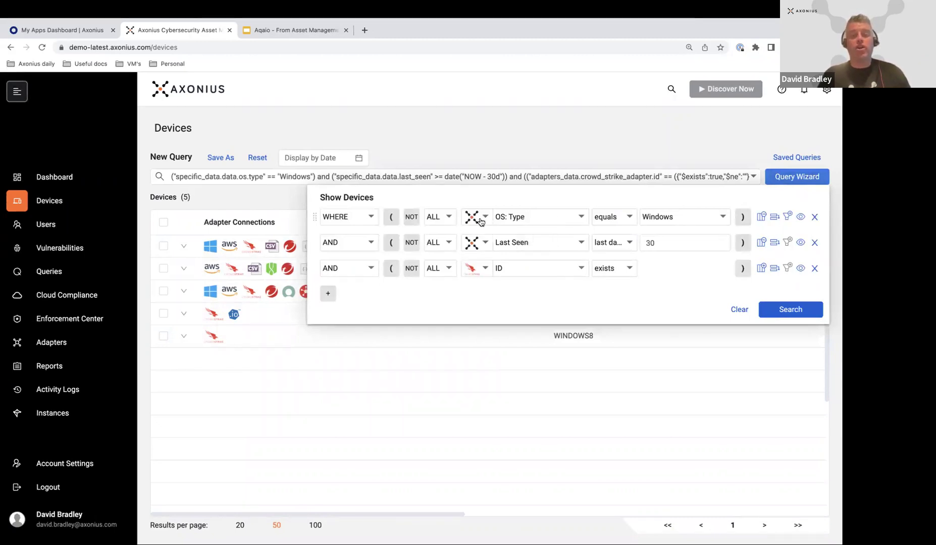
left_click(412, 269)
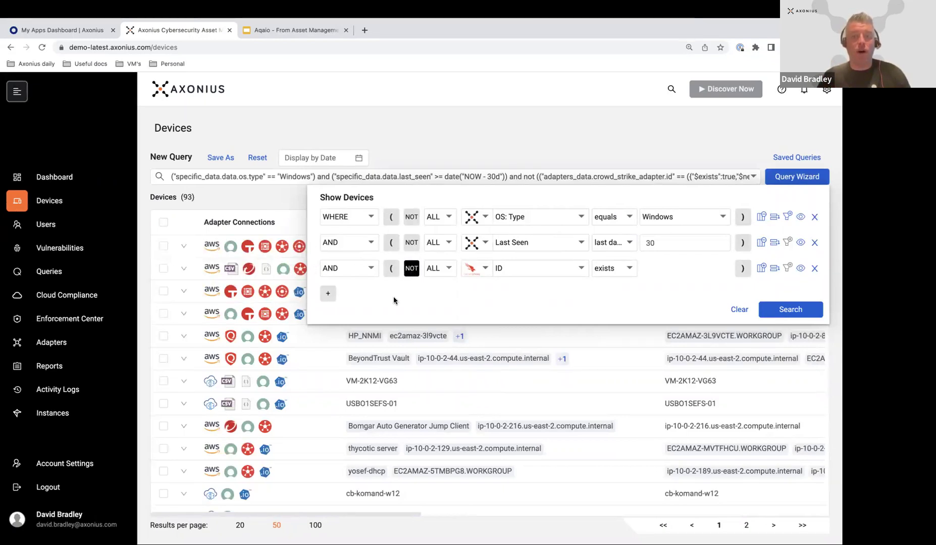
left_click(289, 203)
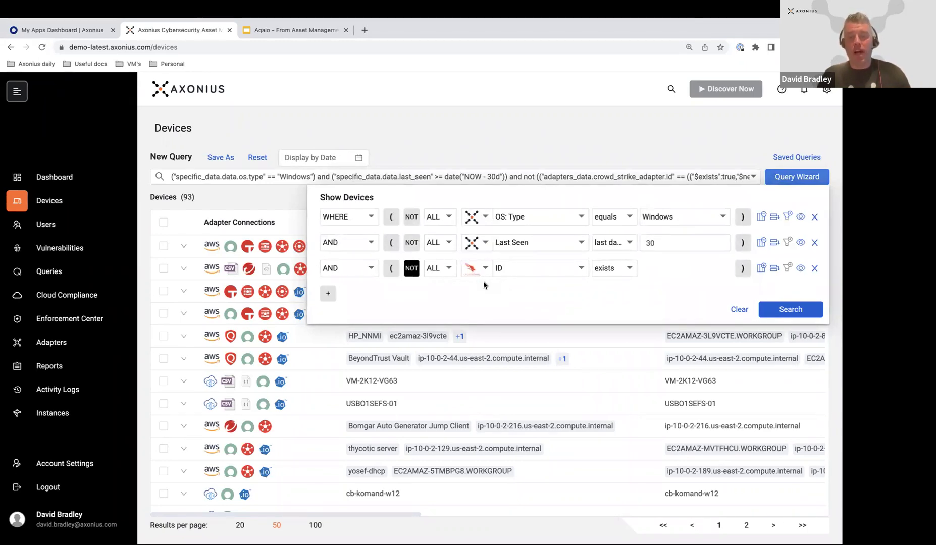
left_click(276, 203)
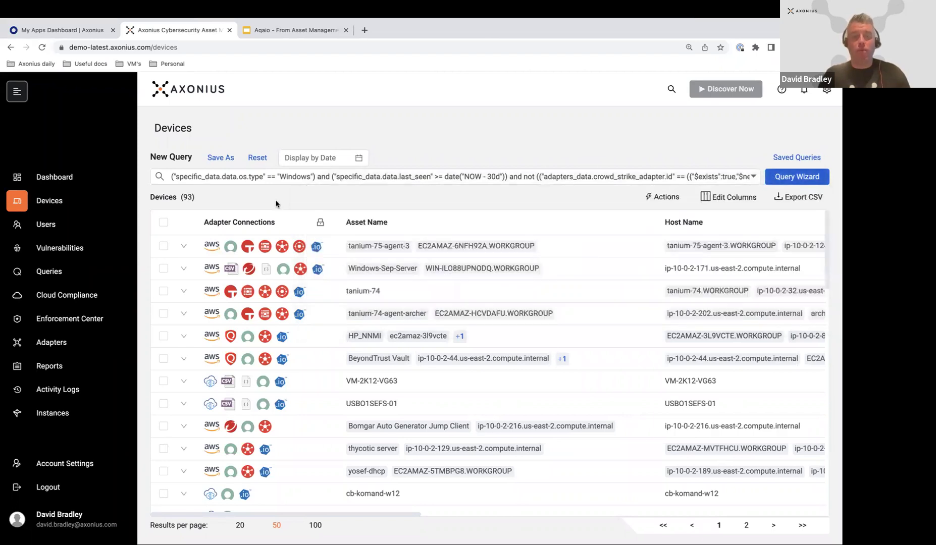
left_click(221, 158)
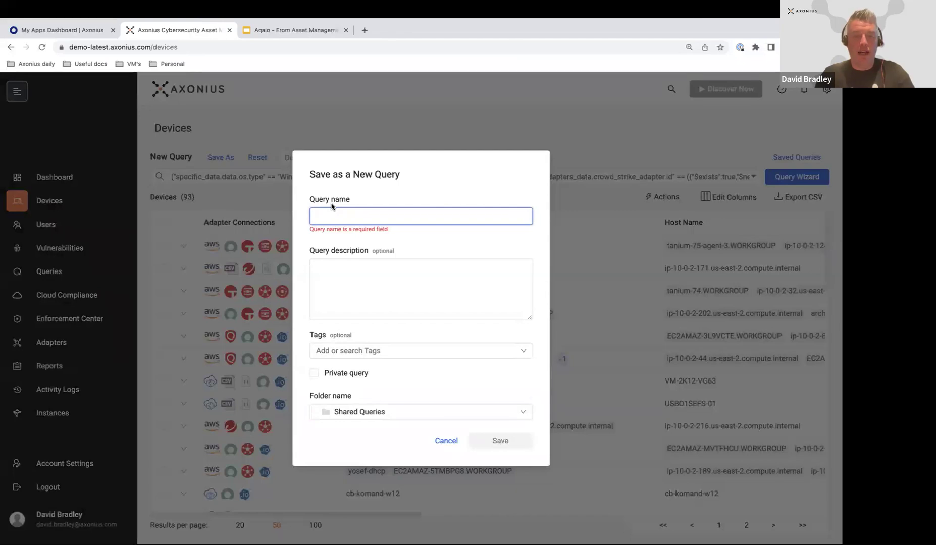
type("DB")
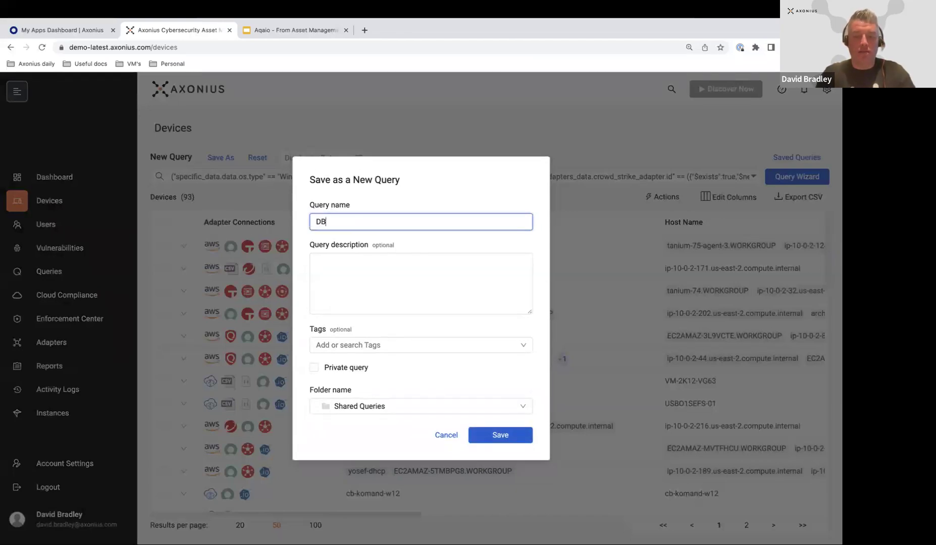
type(" - Active")
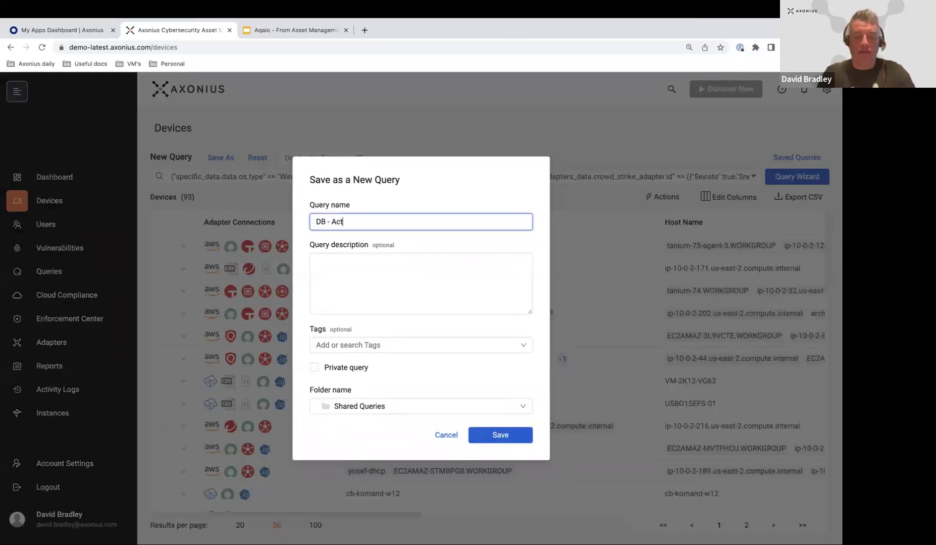
type("wi")
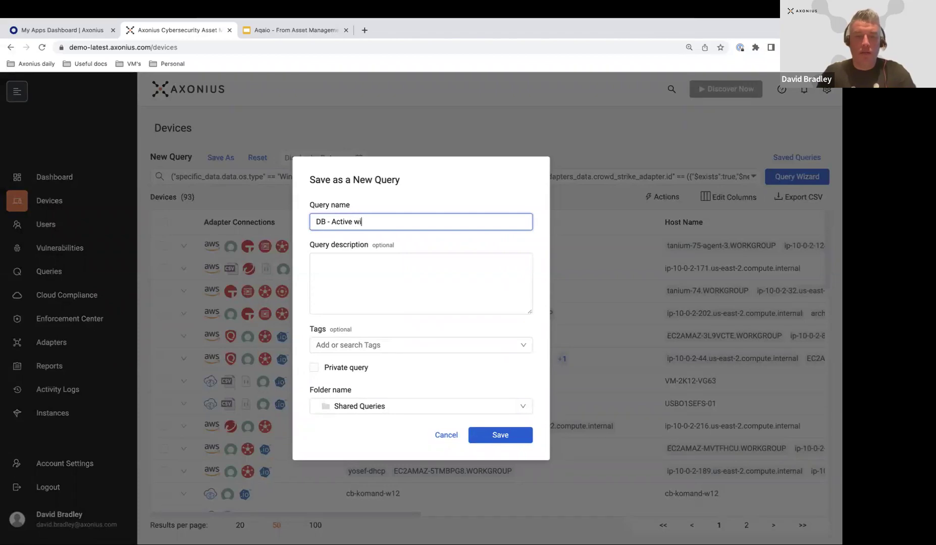
type("n device WO CS")
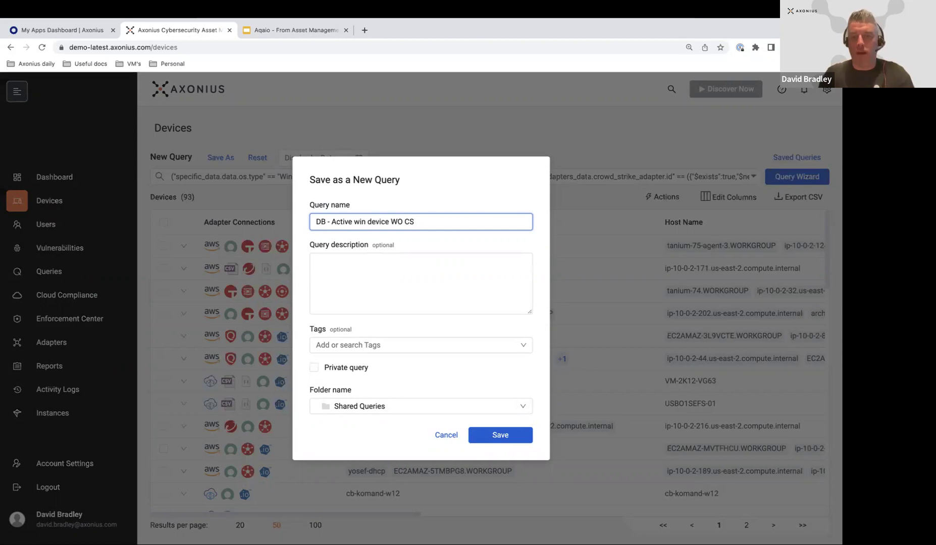
left_click(445, 434)
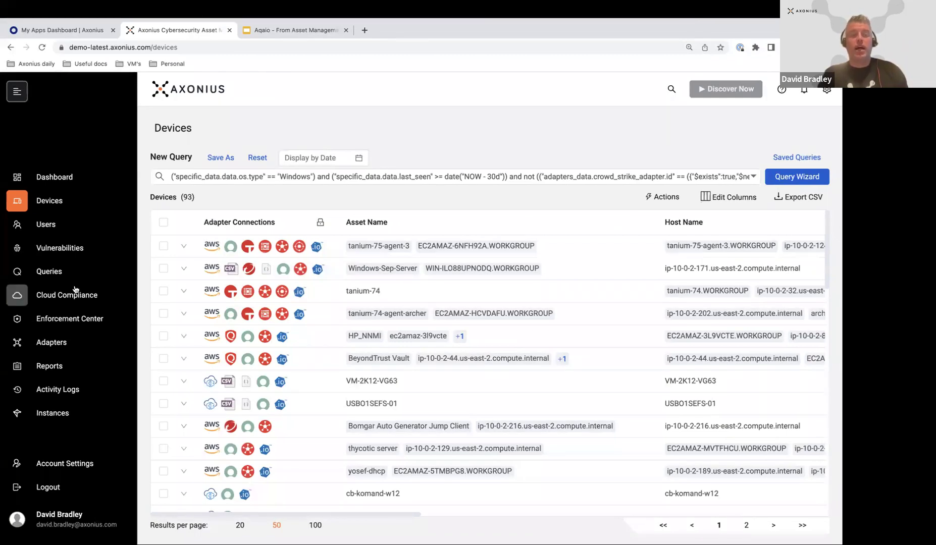
Open the "test" enforcement set in the Enforcement Center and set its trigger to the saved device query "DB - Active WIndows WO CS"
left_click(65, 320)
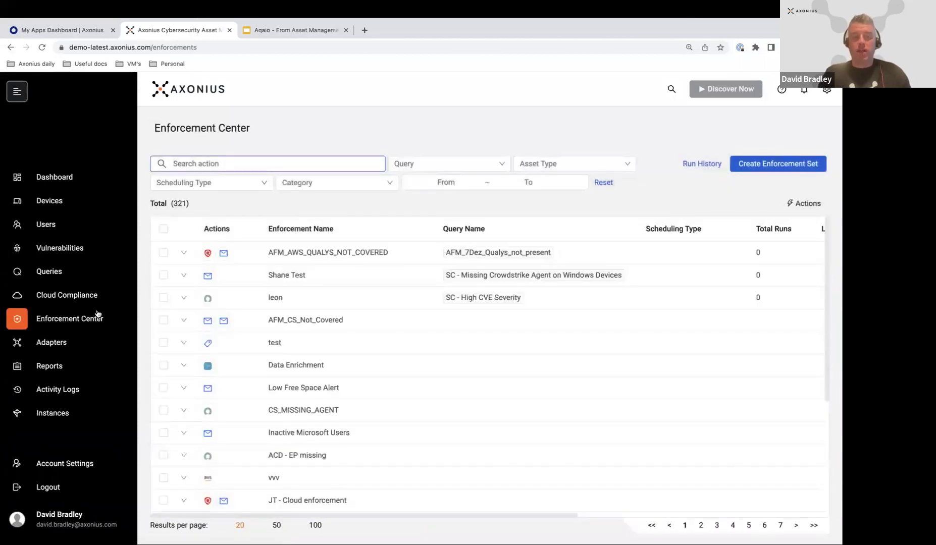
left_click(474, 352)
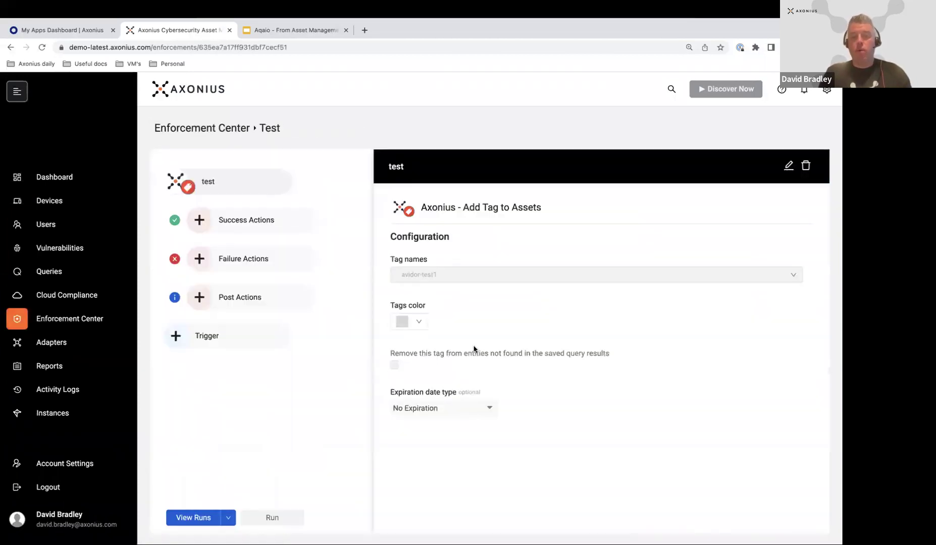
left_click(187, 338)
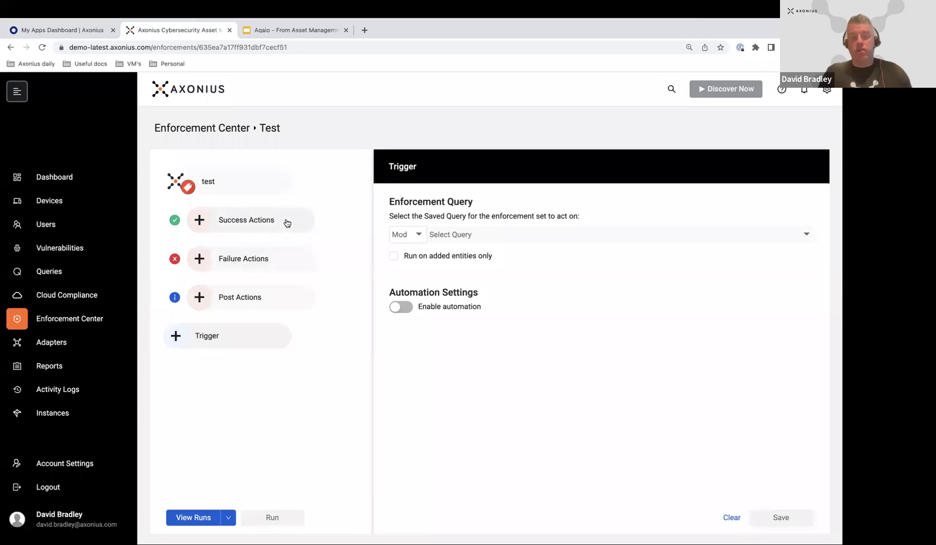
left_click(419, 234)
left_click(421, 268)
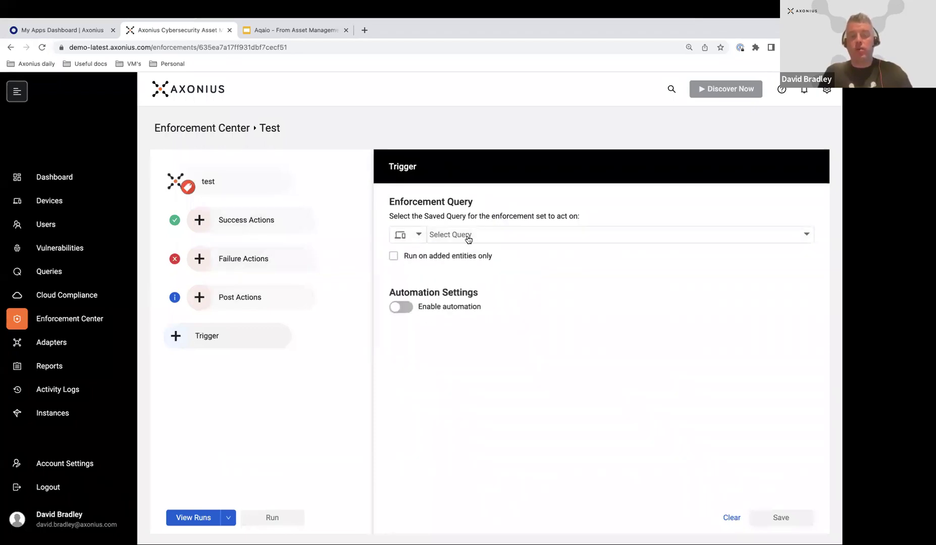
left_click(470, 236)
type("db")
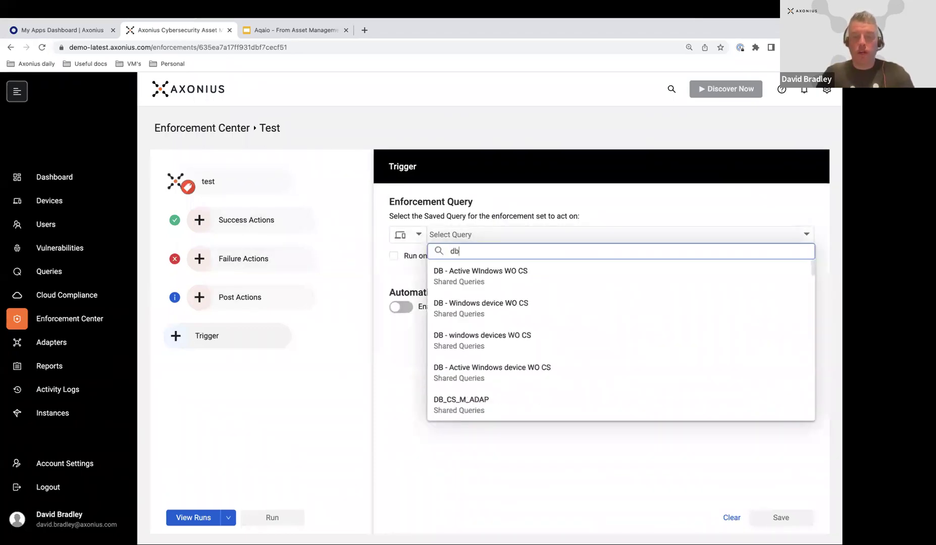
left_click(499, 286)
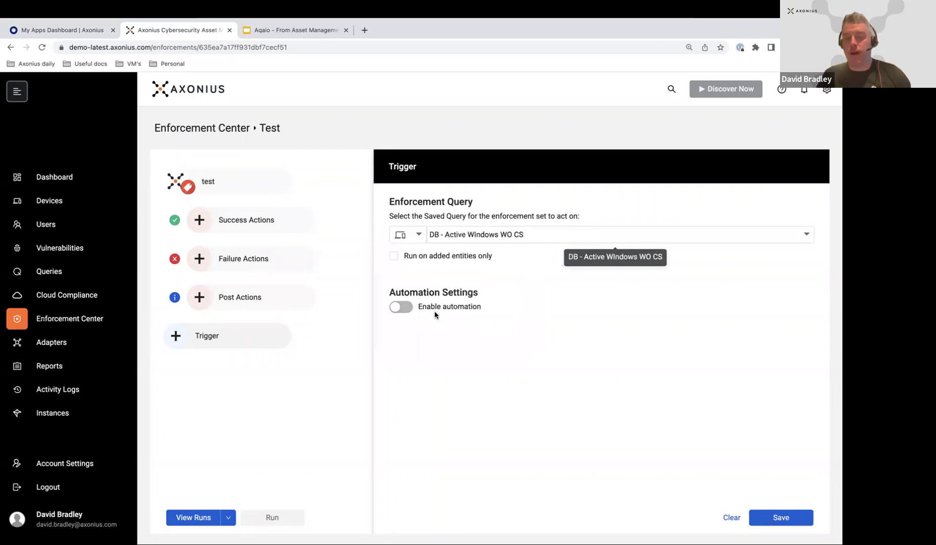
Enable automation for the trigger and review the available repeat schedule options
left_click(394, 310)
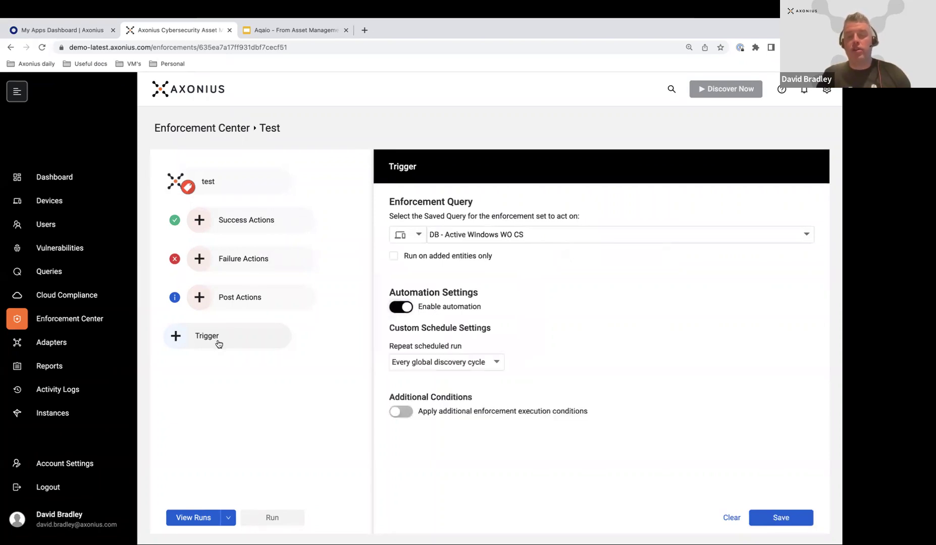
left_click(432, 362)
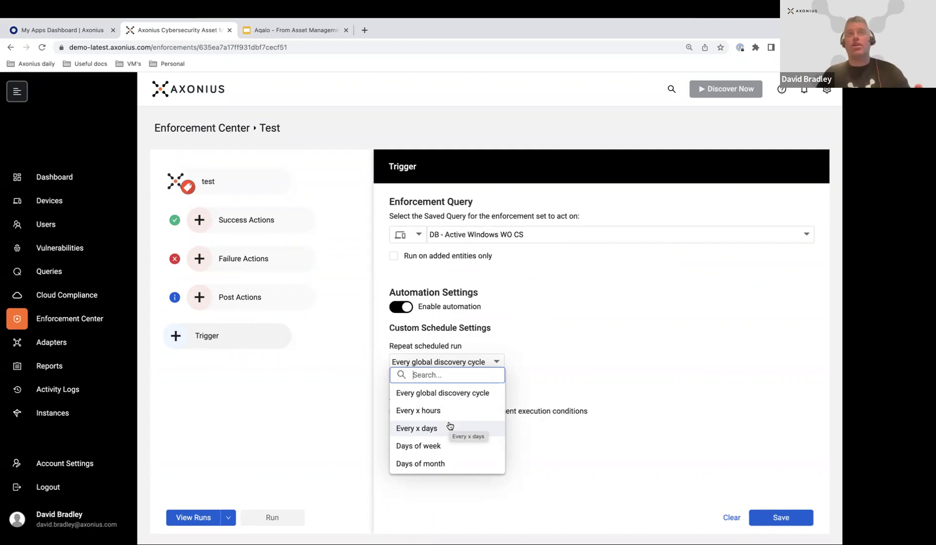
left_click(595, 362)
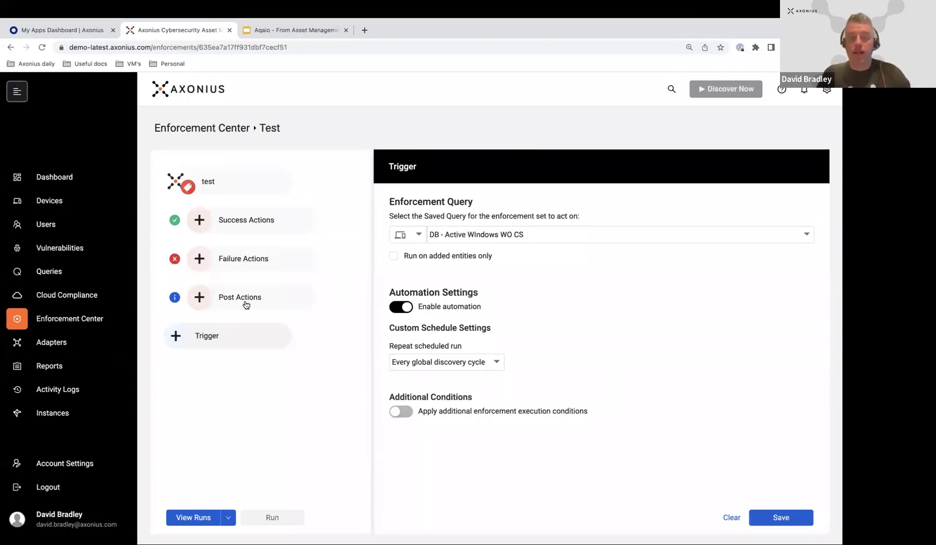
left_click(426, 367)
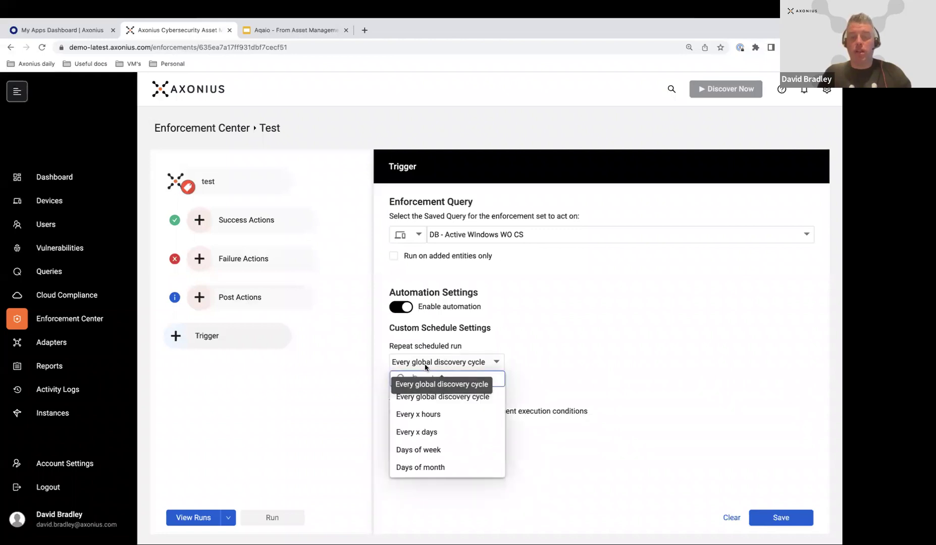
Show the available success actions for the enforcement set and expand the Notify category
left_click(200, 228)
left_click(200, 228)
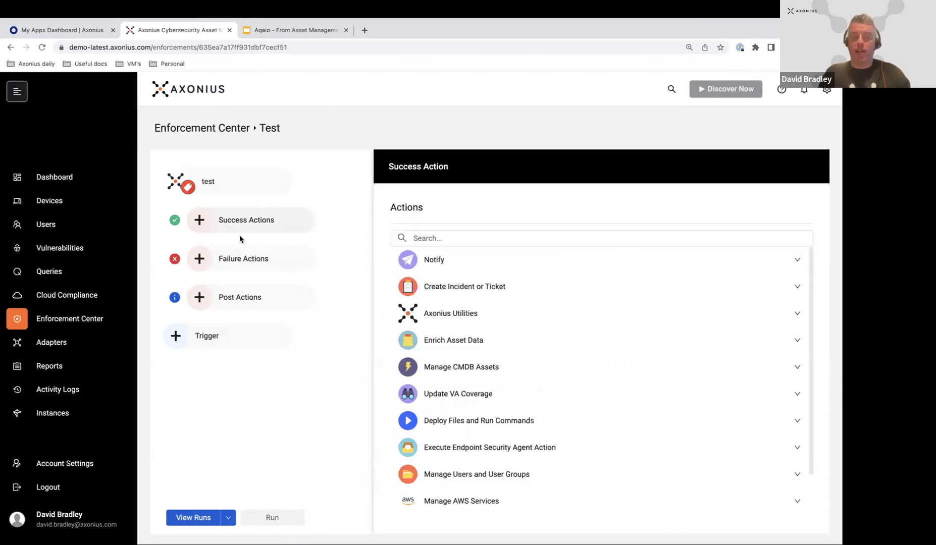
left_click(723, 258)
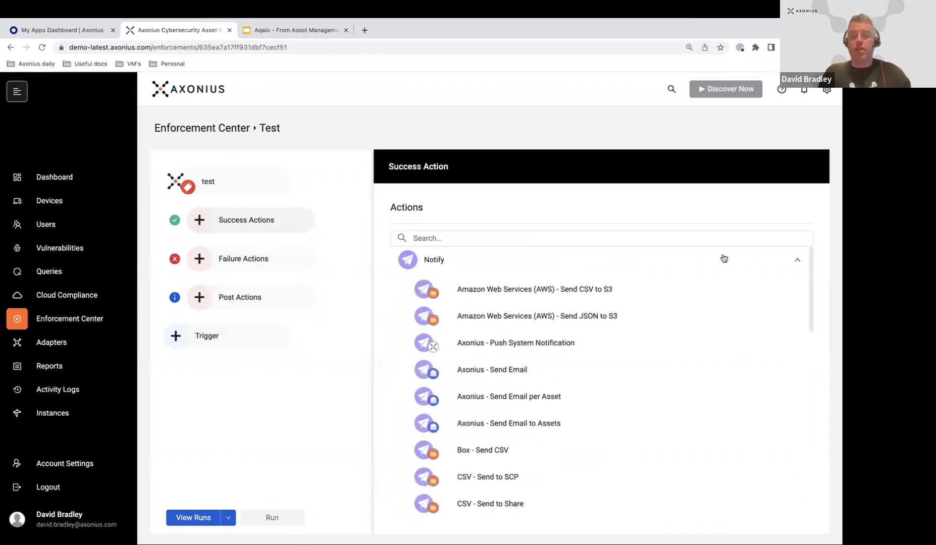
Review the success actions in the Notify category and then those in the Create Incident or Ticket category
scroll(613, 380, "down", 4)
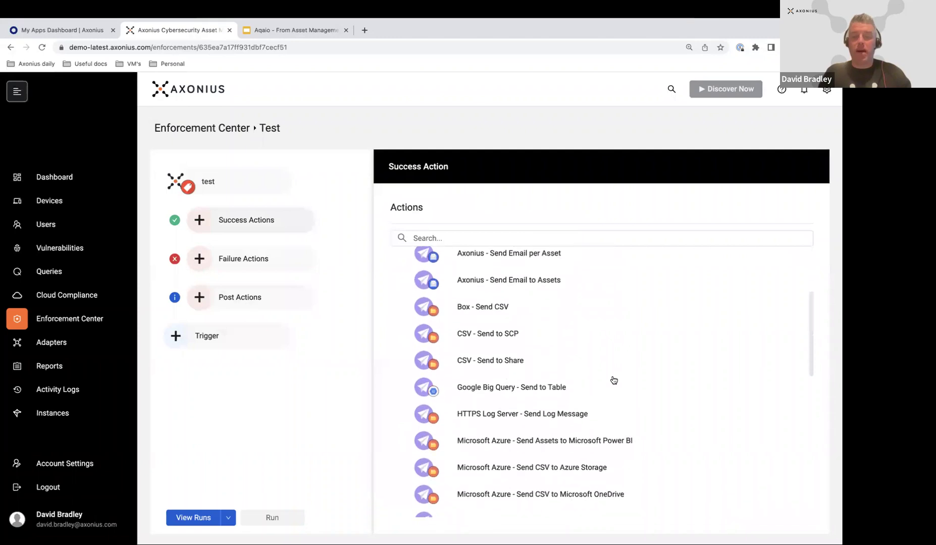
scroll(613, 380, "up", 4)
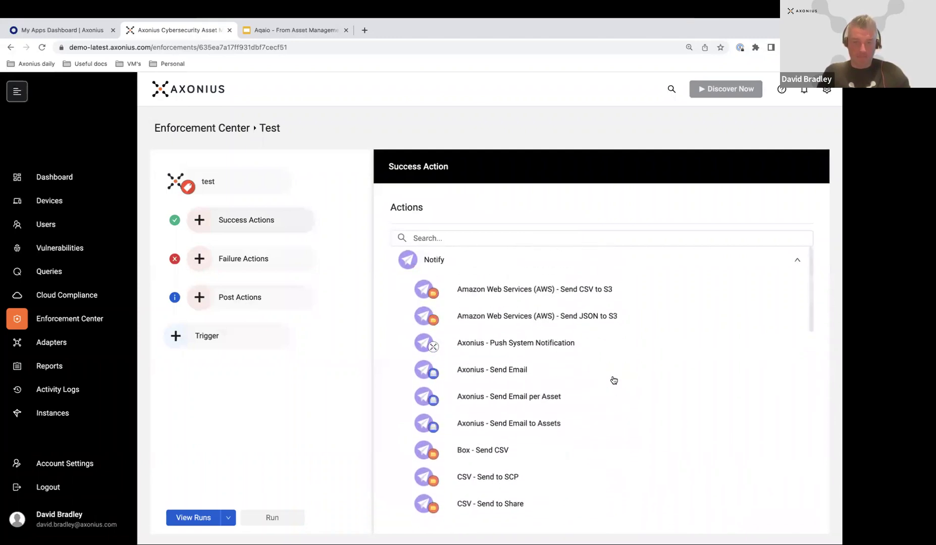
left_click(674, 262)
left_click(627, 285)
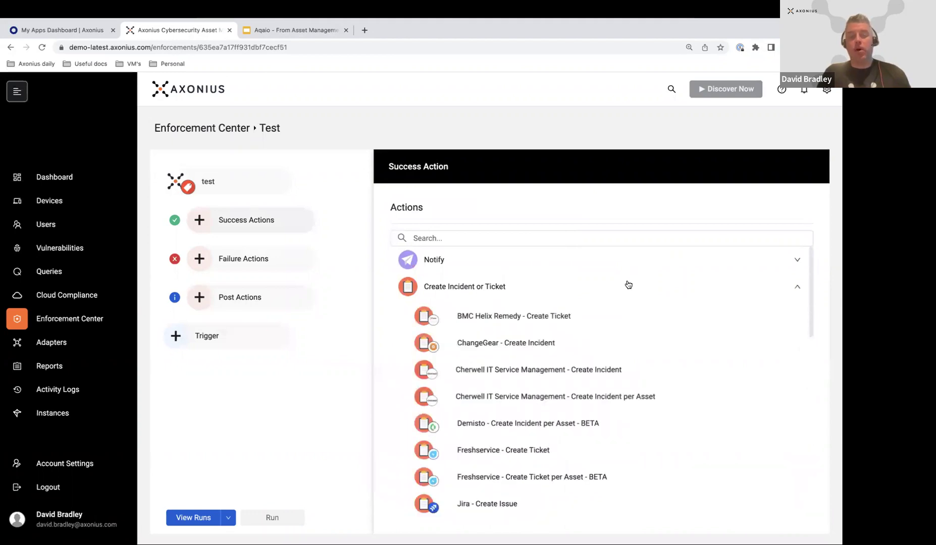
scroll(628, 284, "down", 1)
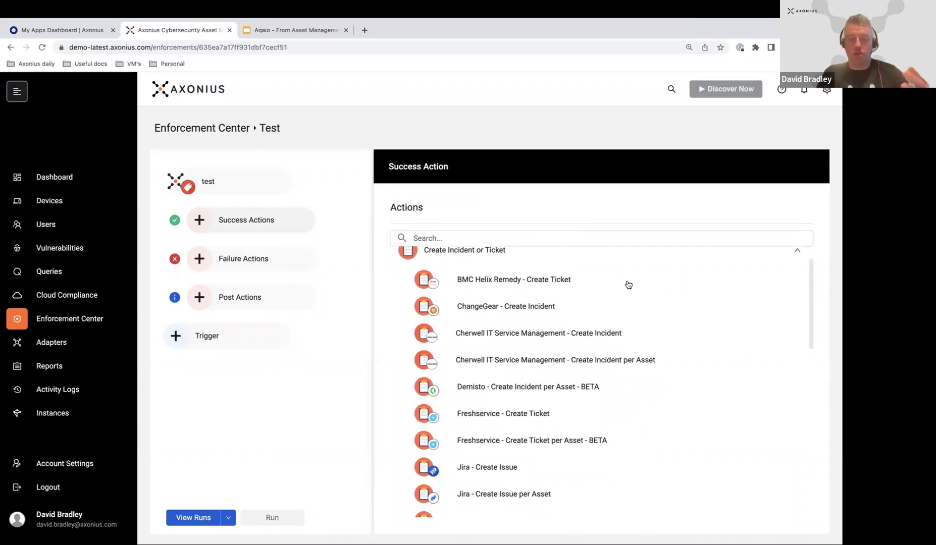
scroll(628, 284, "up", 1)
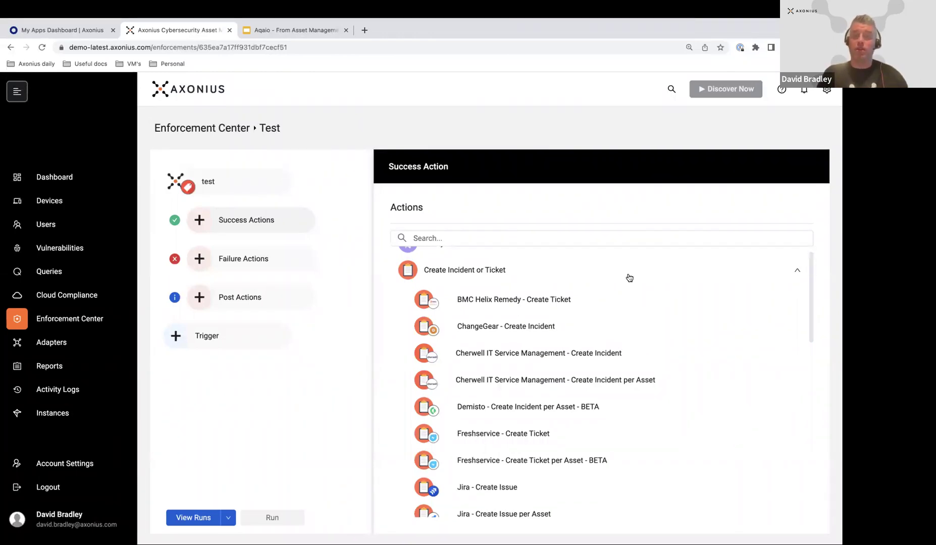
left_click(629, 277)
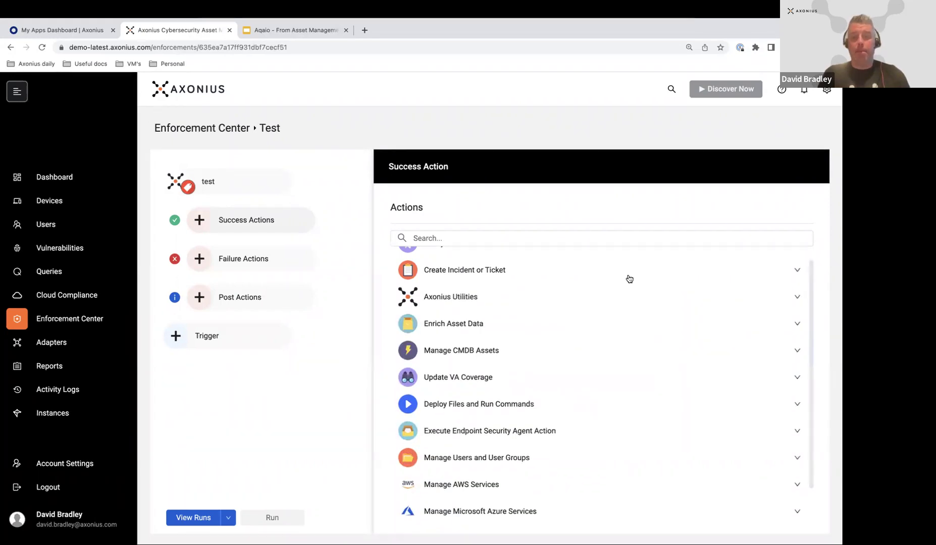
Expand the Update VA Coverage category, review its vulnerability scanner actions, and collapse it again
left_click(579, 384)
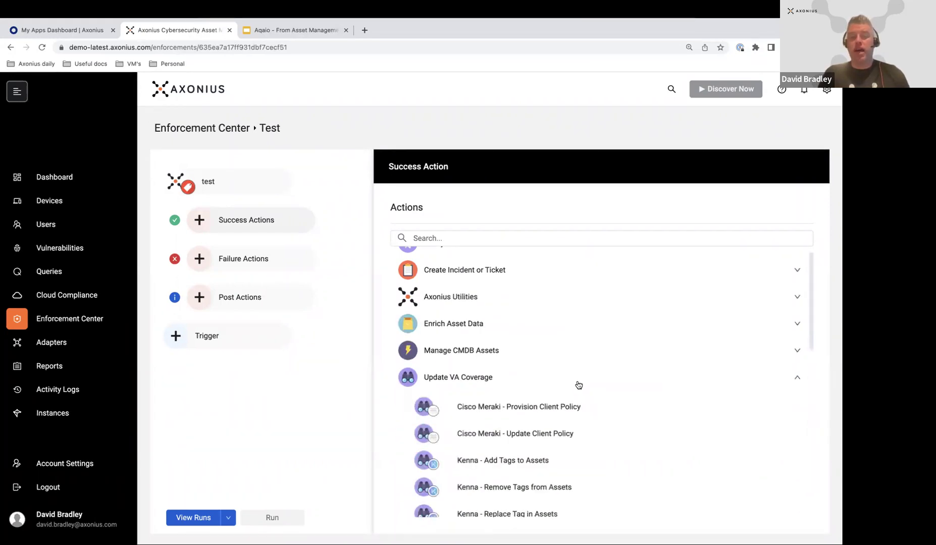
scroll(579, 385, "down", 2)
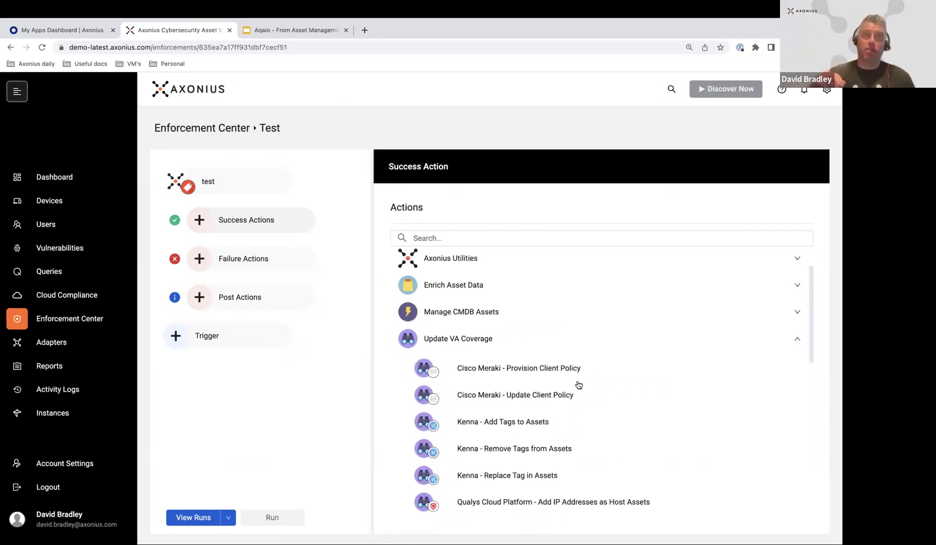
scroll(578, 385, "down", 3)
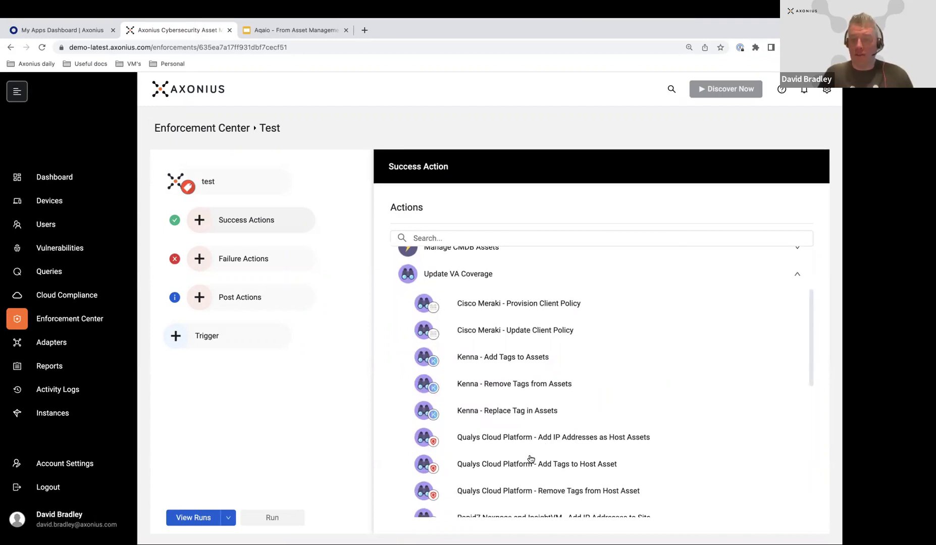
left_click(746, 274)
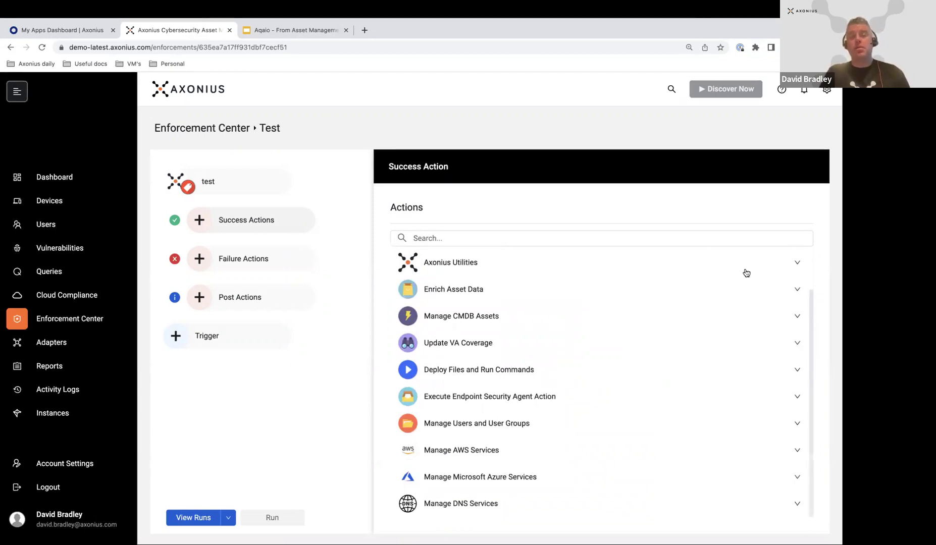
Open the ServiceNow - Update Assets action from Manage CMDB Assets and review its settings down to the field mapping
left_click(640, 320)
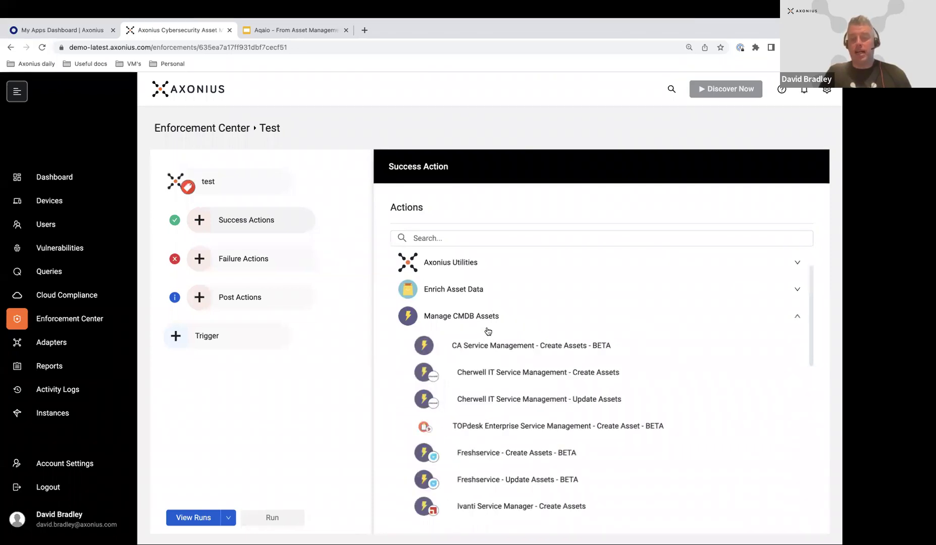
scroll(488, 330, "down", 3)
scroll(491, 329, "down", 1)
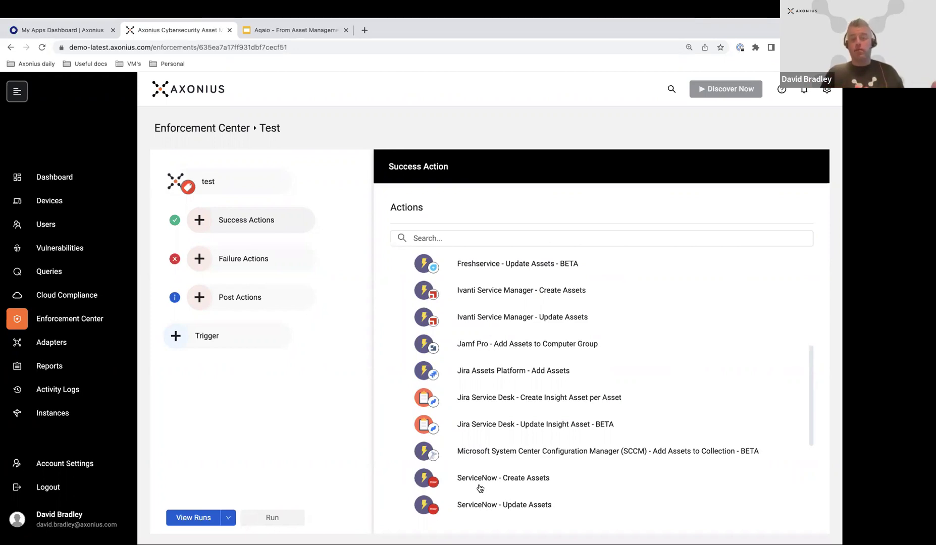
left_click(523, 506)
scroll(600, 308, "down", 6)
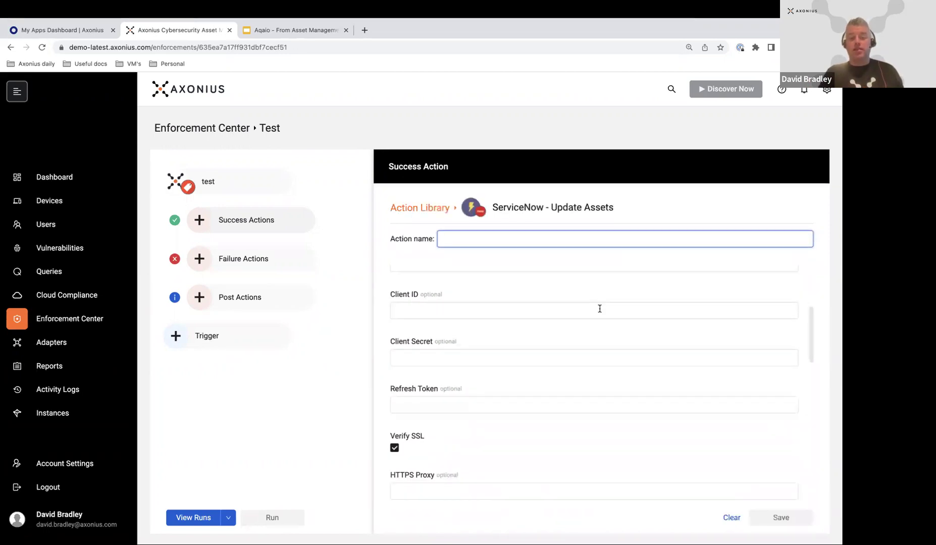
scroll(599, 309, "down", 3)
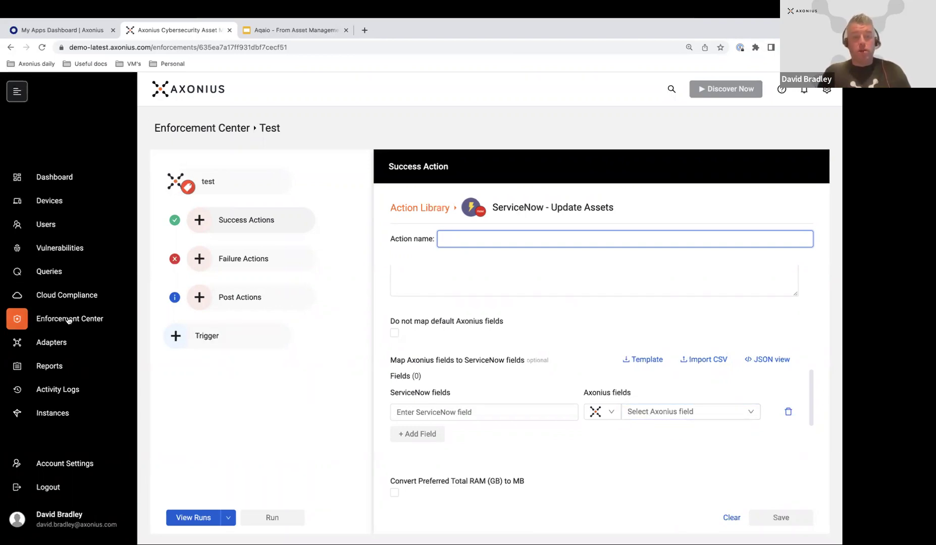
Show the Security Issues dashboard and examine the categories in its CrowdStrike Agent Issues chart
left_click(56, 178)
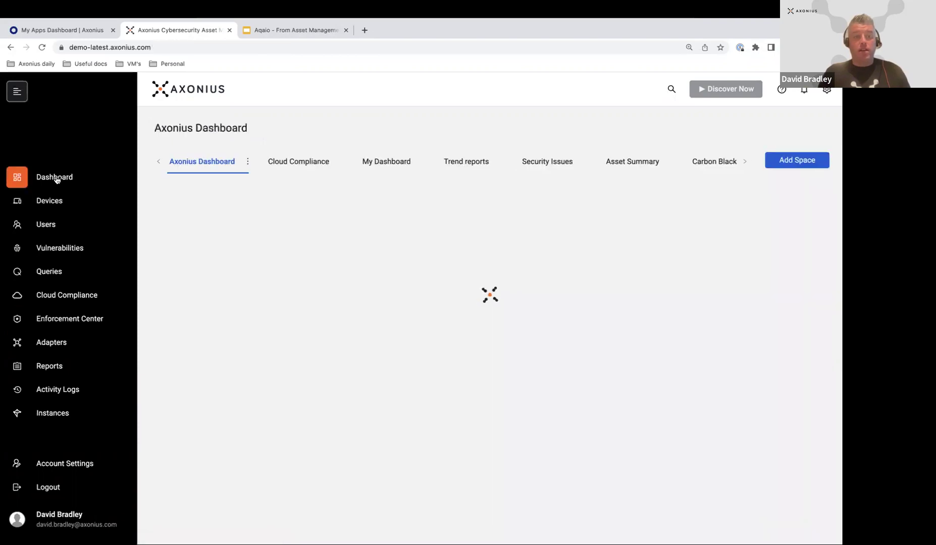
left_click(552, 162)
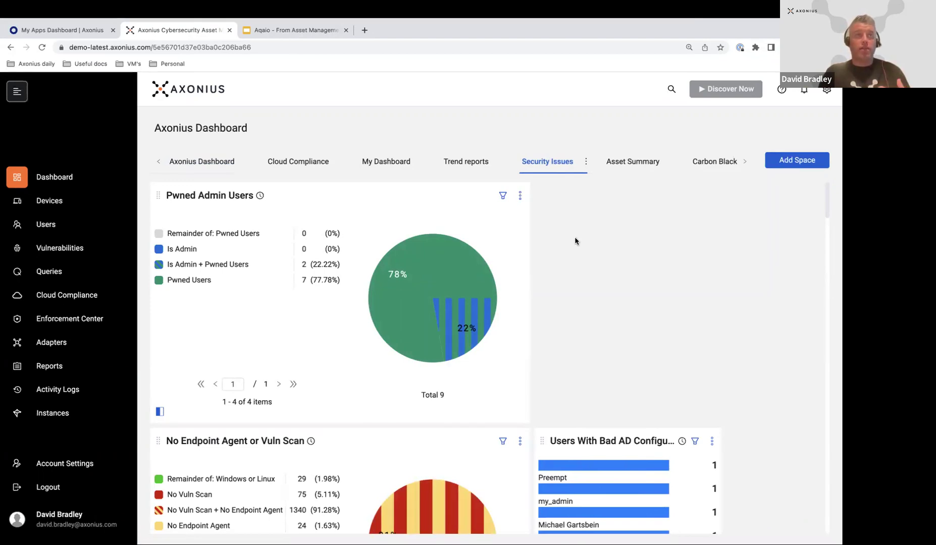
scroll(575, 242, "down", 7)
scroll(575, 242, "up", 1)
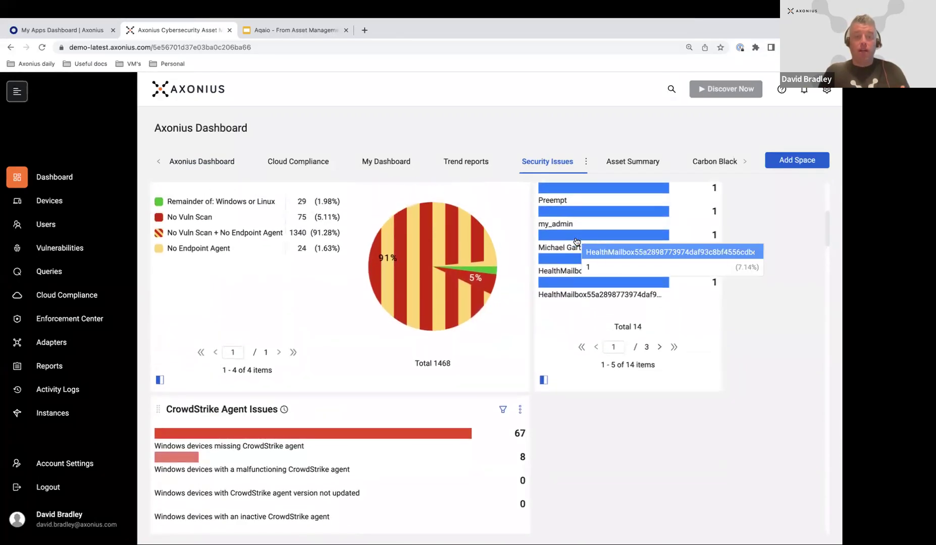
scroll(575, 241, "down", 2)
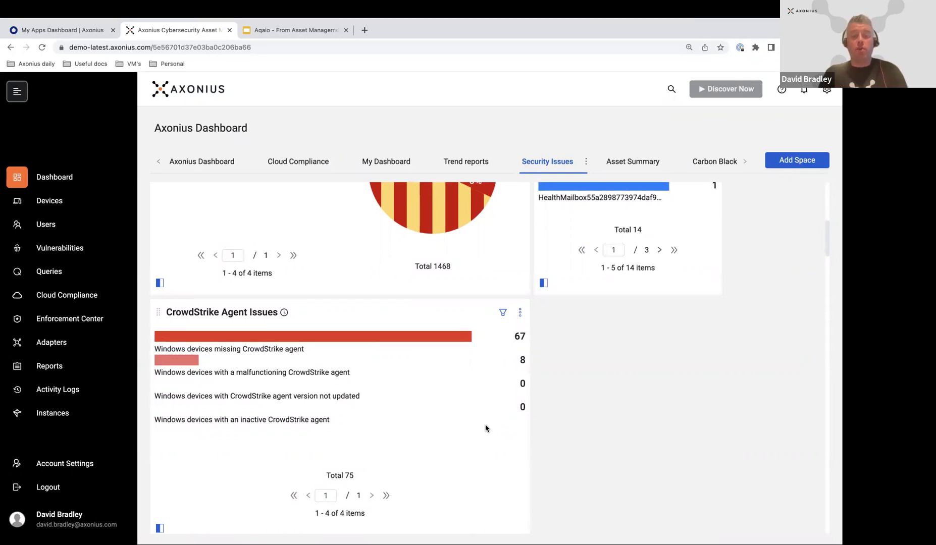
mouse_move(224, 348)
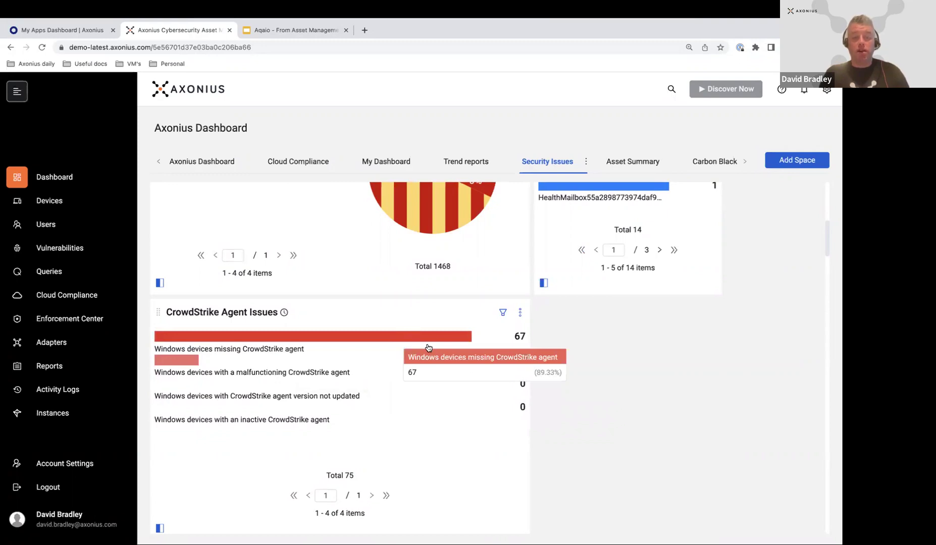
mouse_move(384, 379)
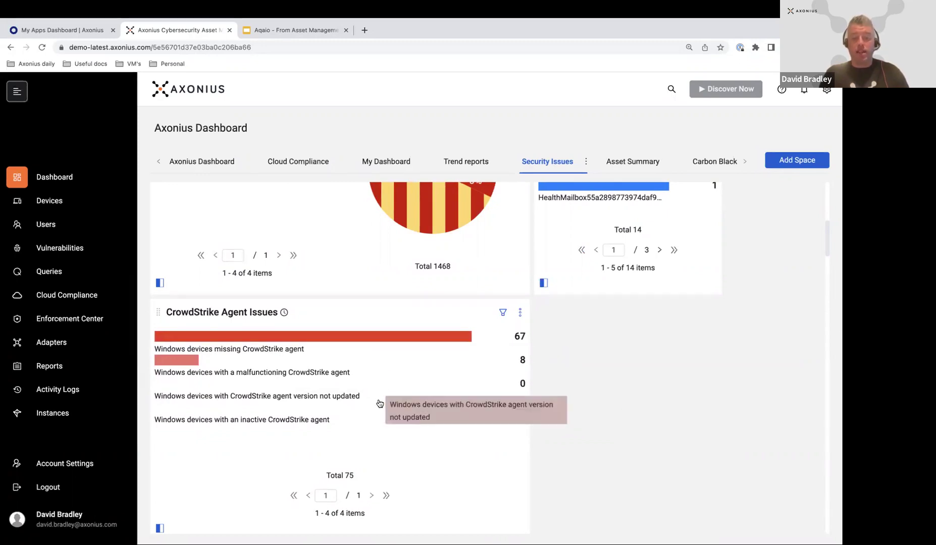
mouse_move(414, 345)
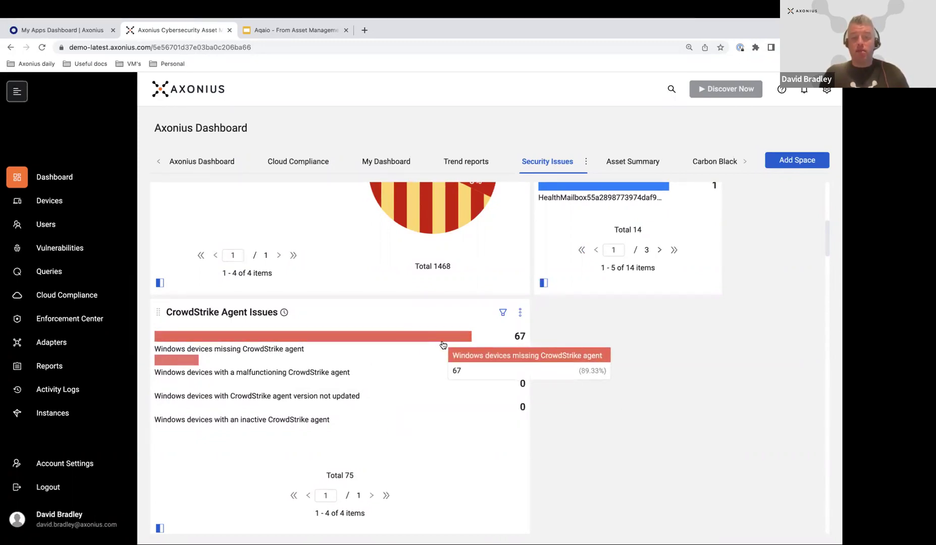
Open the devices behind the "Windows devices missing CrowdStrike agent" bar, inspect their conditions in the Query Wizard and run the search
left_click(449, 337)
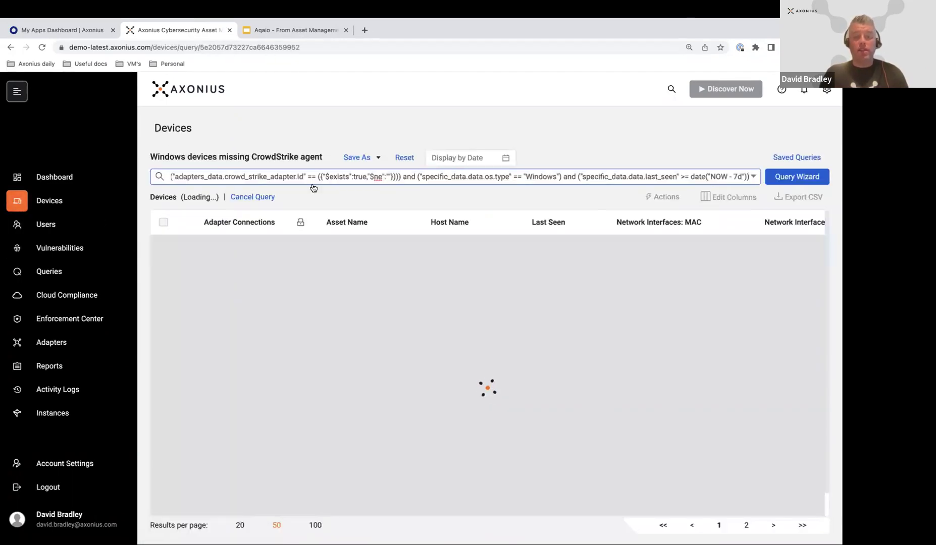
left_click(780, 182)
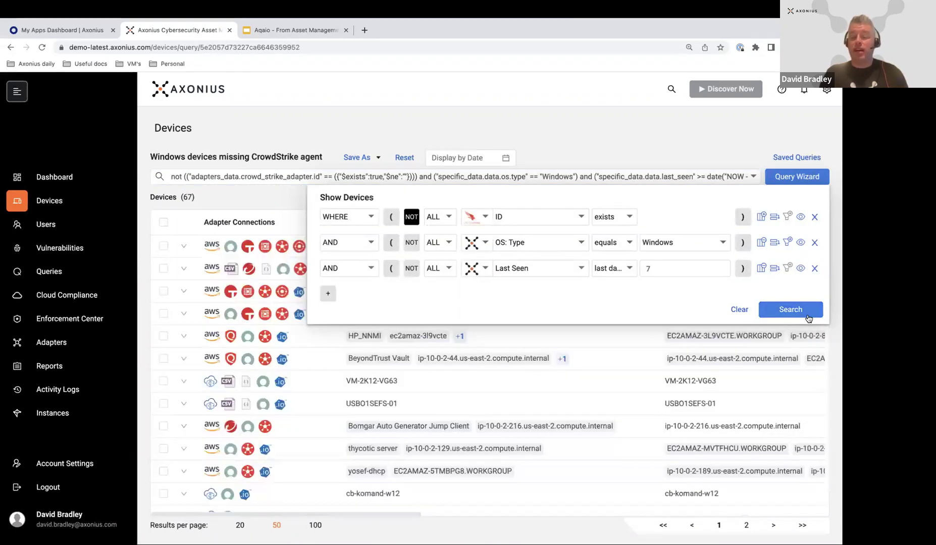
left_click(765, 310)
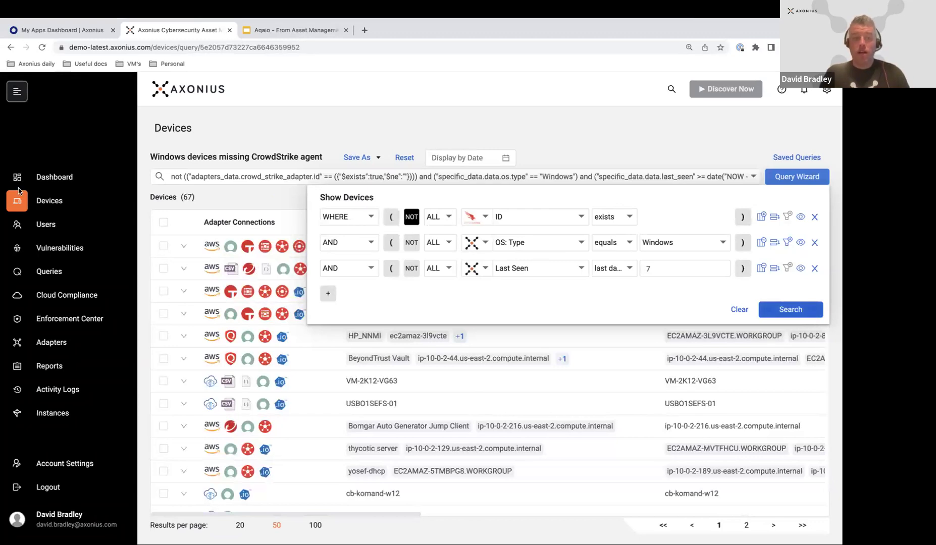
Return to the Security Issues dashboard and bring up the CrowdStrike Agent Issues chart
left_click(45, 183)
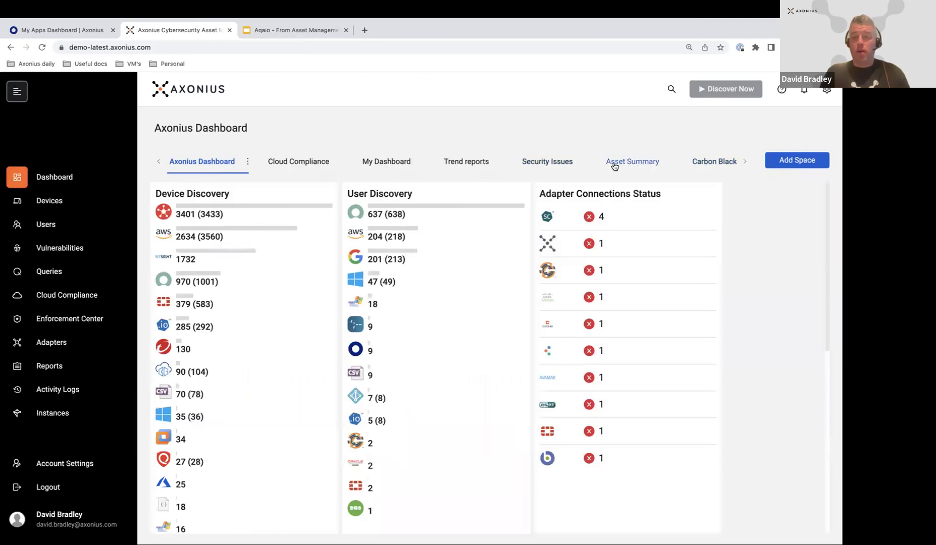
left_click(559, 164)
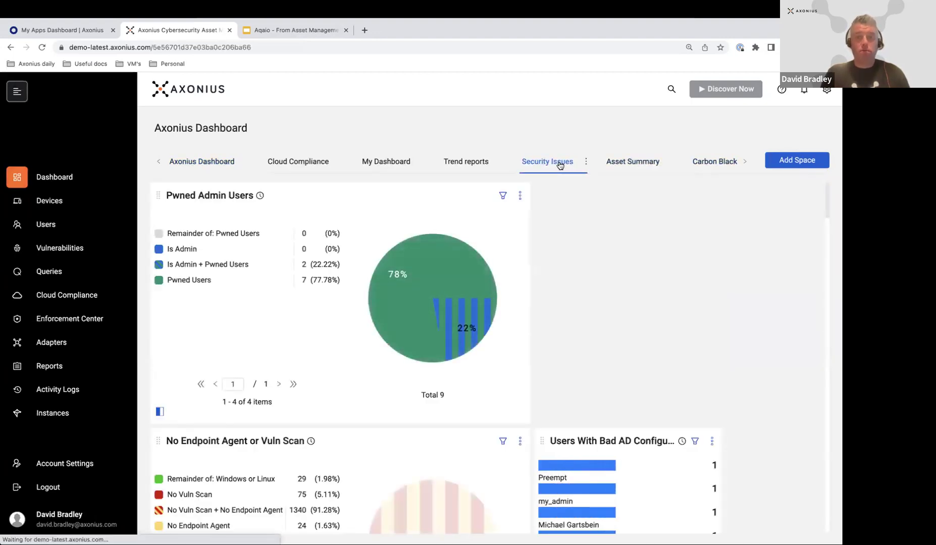
scroll(621, 272, "down", 2)
scroll(621, 272, "down", 8)
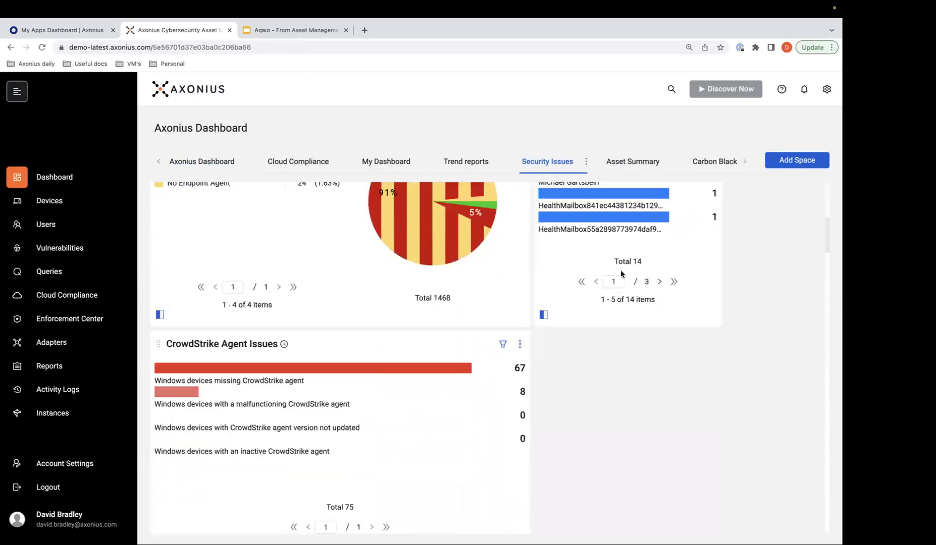
scroll(620, 273, "up", 1)
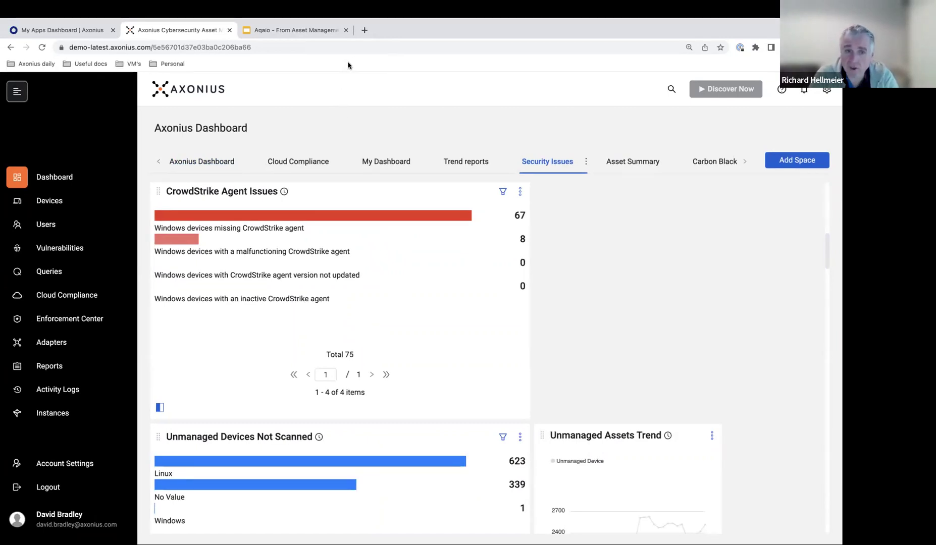
Reopen the Devices page and check the conditions of the "Windows devices missing CrowdStrike agent" query in the Query Wizard
left_click(63, 202)
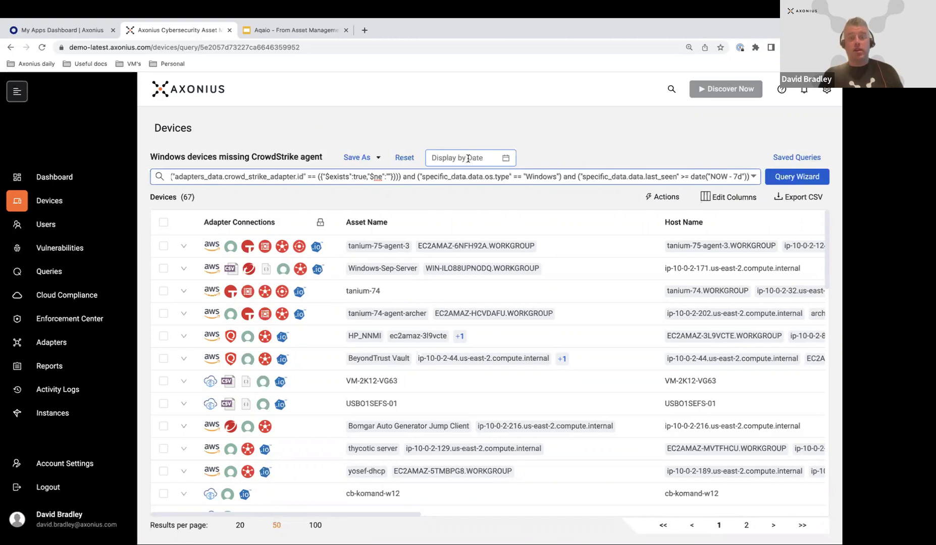
left_click(782, 176)
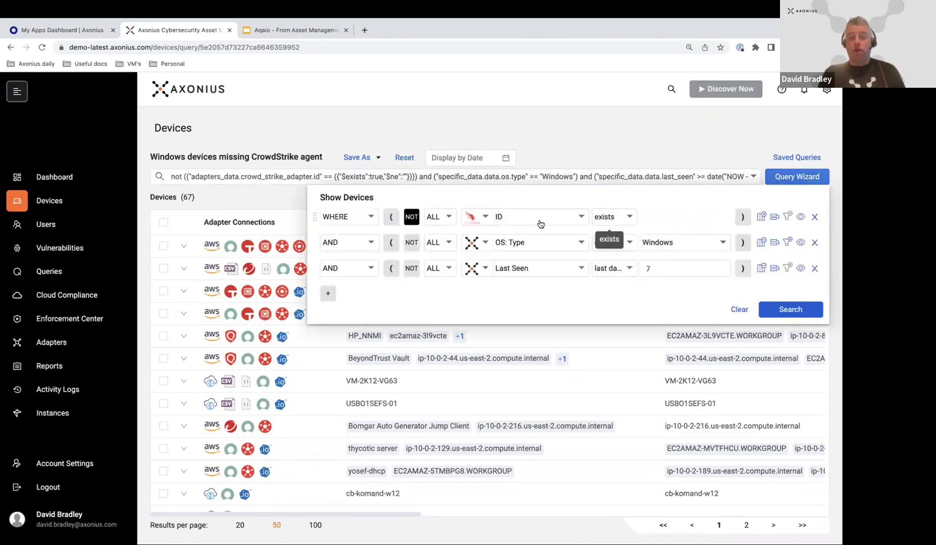
left_click(656, 154)
Display the devices missing the CrowdStrike agent as of 11-23-2022 and highlight the device count
left_click(477, 158)
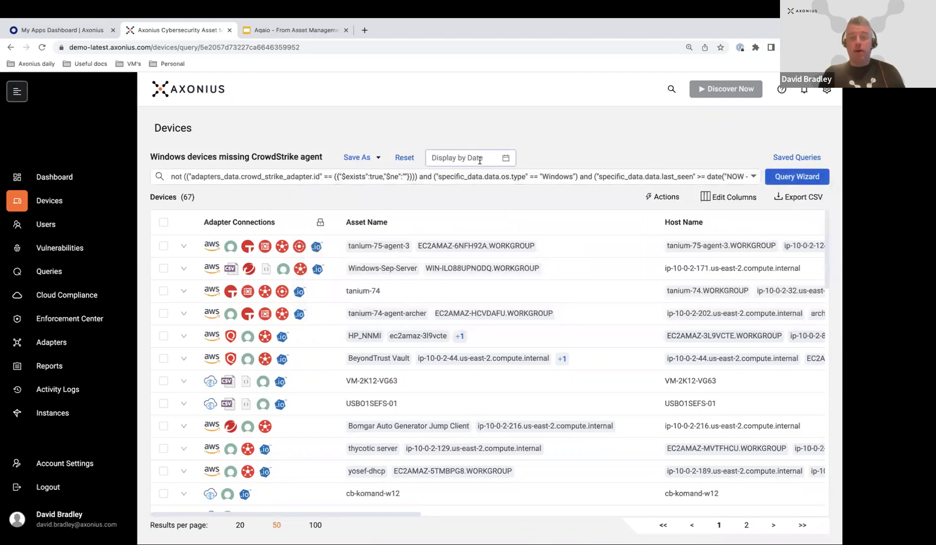
left_click(445, 178)
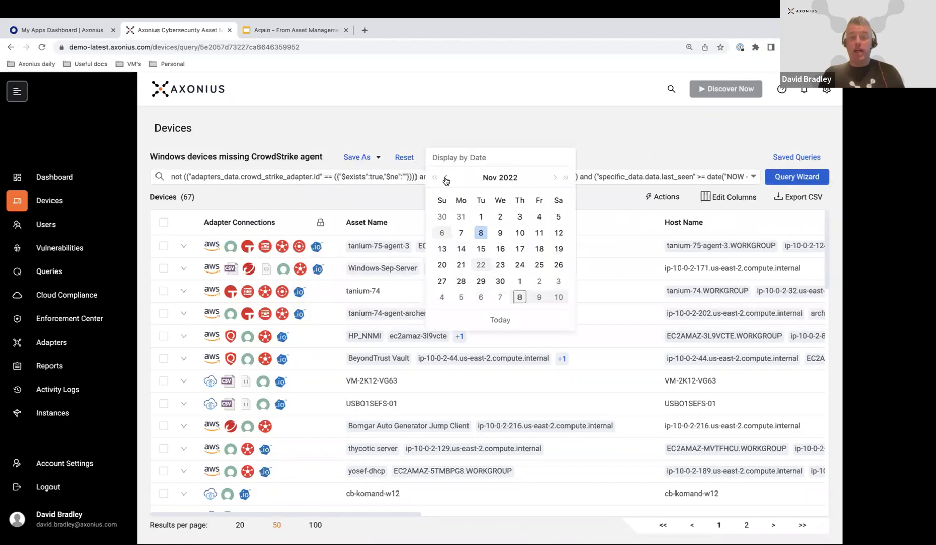
left_click(501, 266)
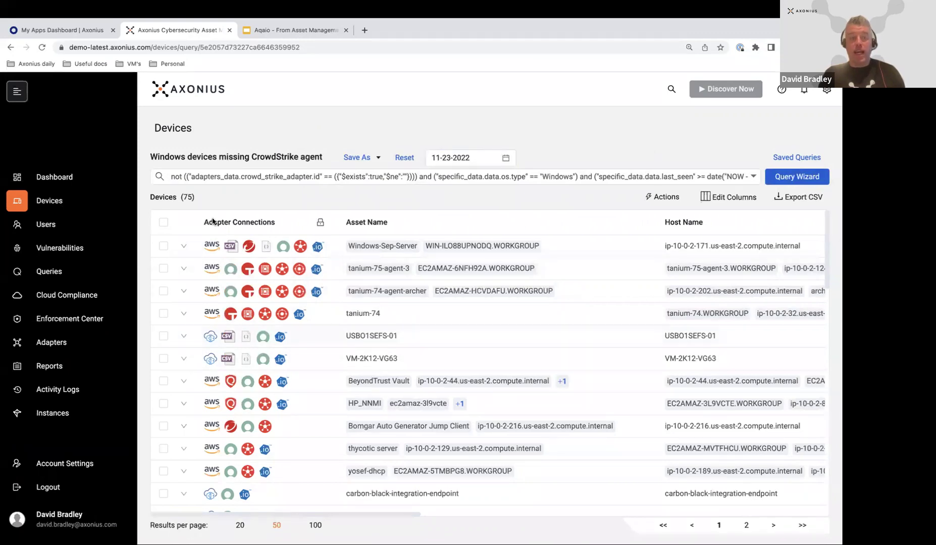
double_click(193, 198)
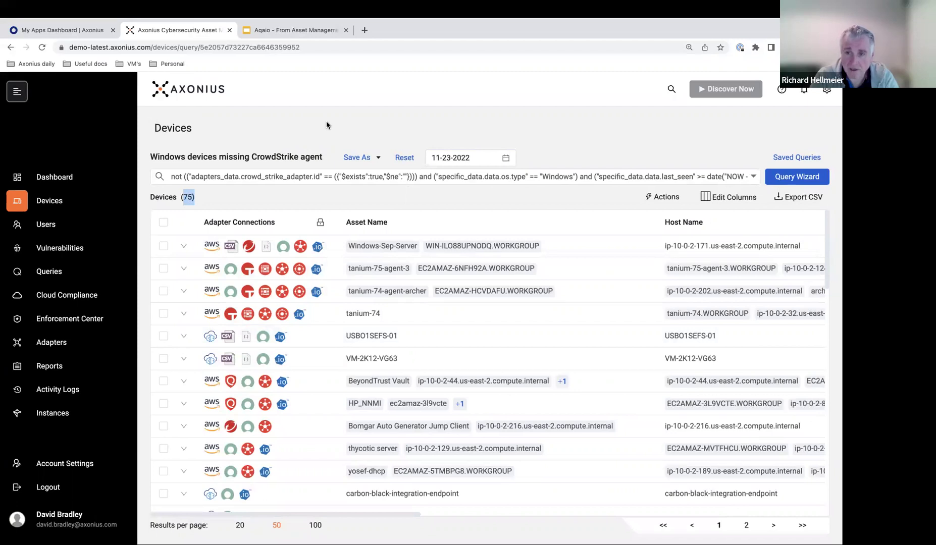
Open the Axonius documentation site docs.axonius.com in a new browser tab and go to its Connecting Adapters section
left_click(365, 30)
type("docs")
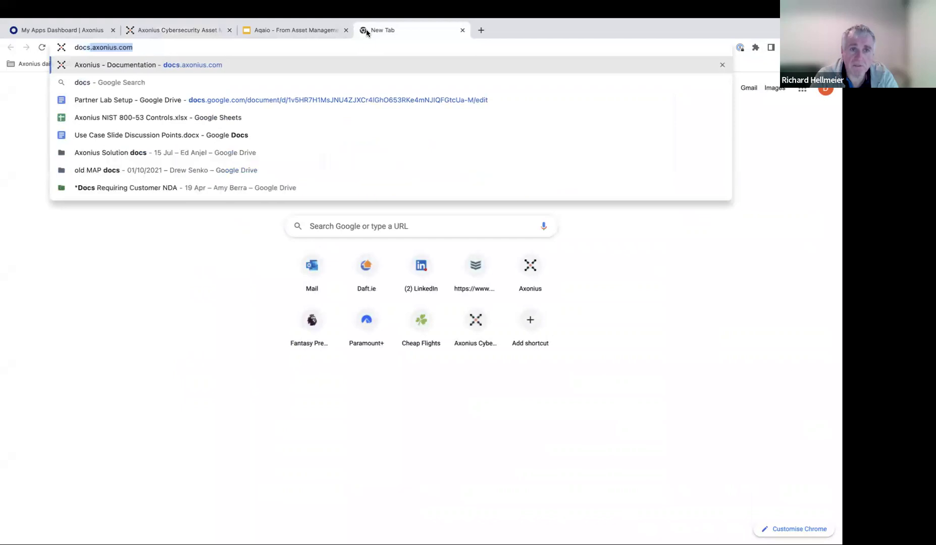
key("Return")
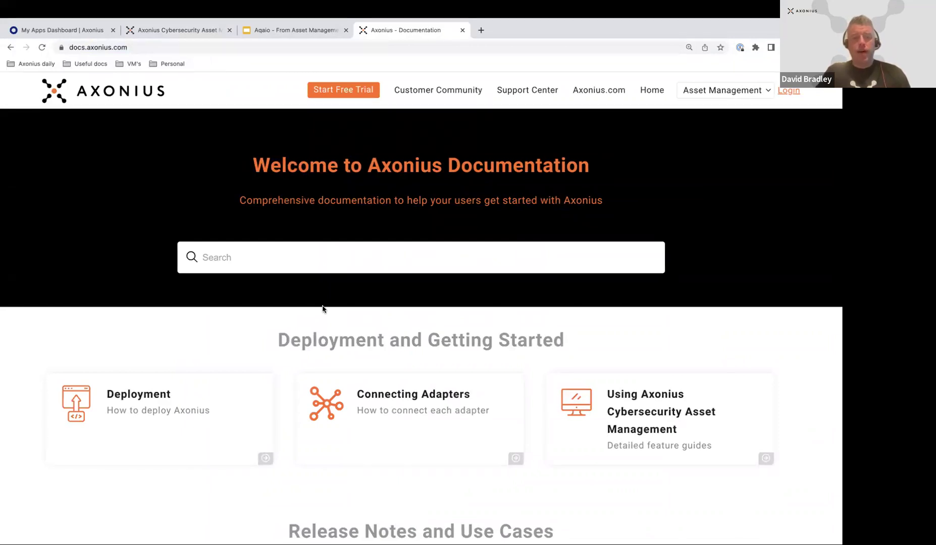
scroll(374, 406, "down", 3)
scroll(374, 406, "down", 2)
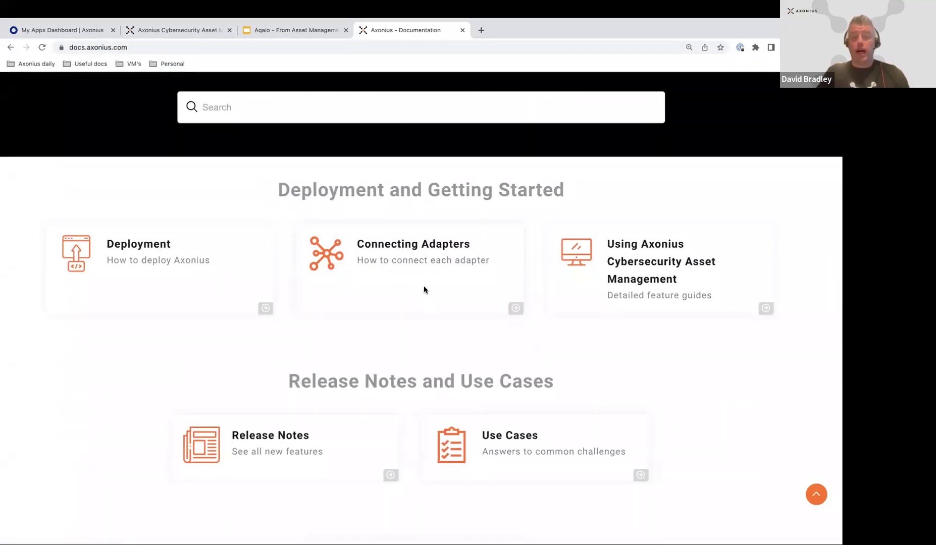
left_click(418, 271)
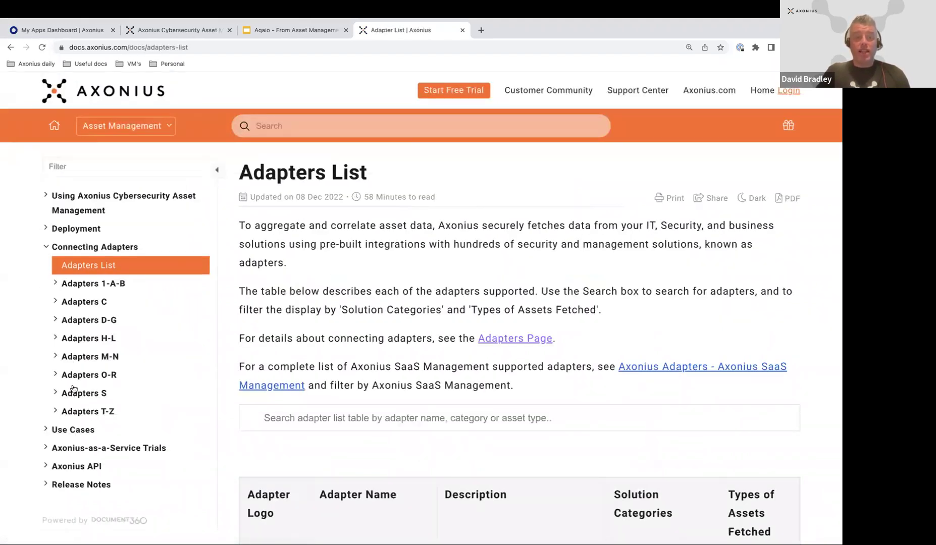
Open the Censys article under Adapters C and review its parameters, sample connection form and required permissions
left_click(57, 302)
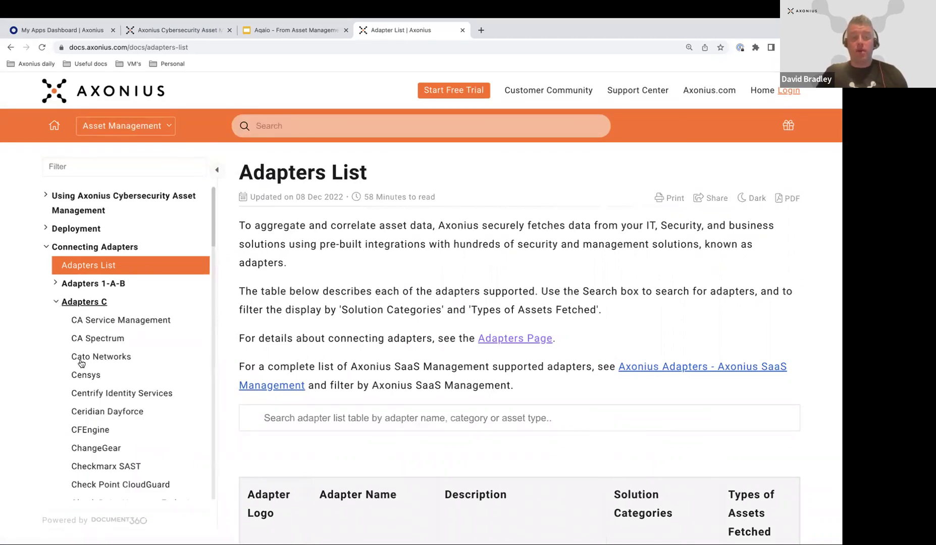
left_click(86, 378)
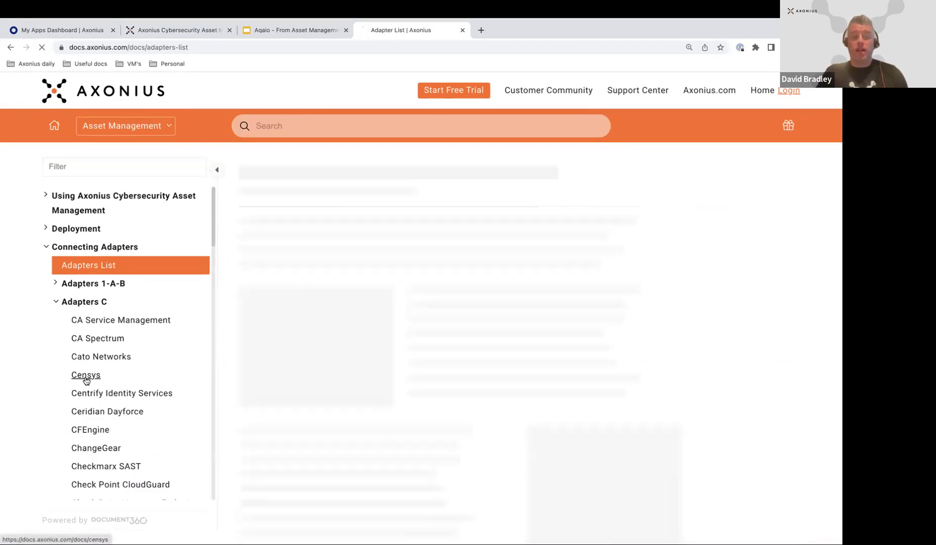
scroll(280, 365, "down", 2)
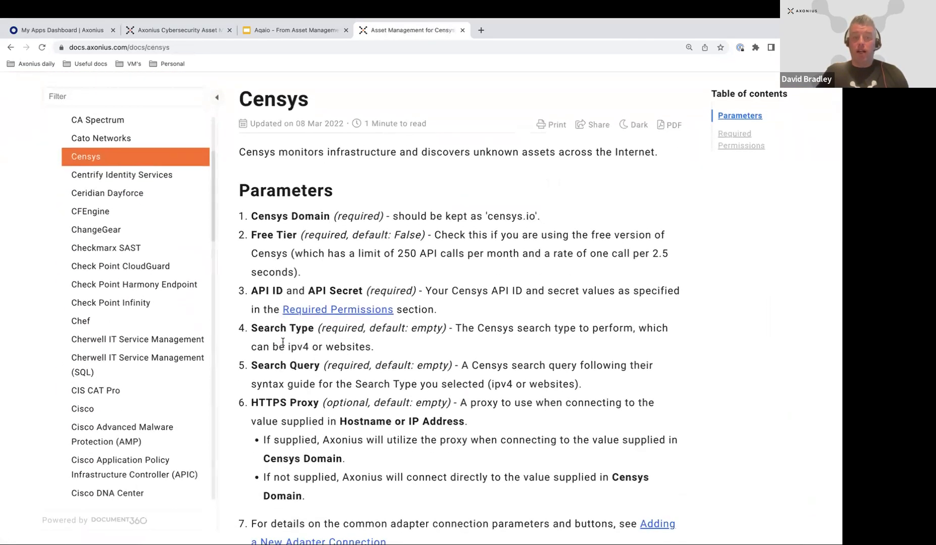
scroll(295, 359, "down", 5)
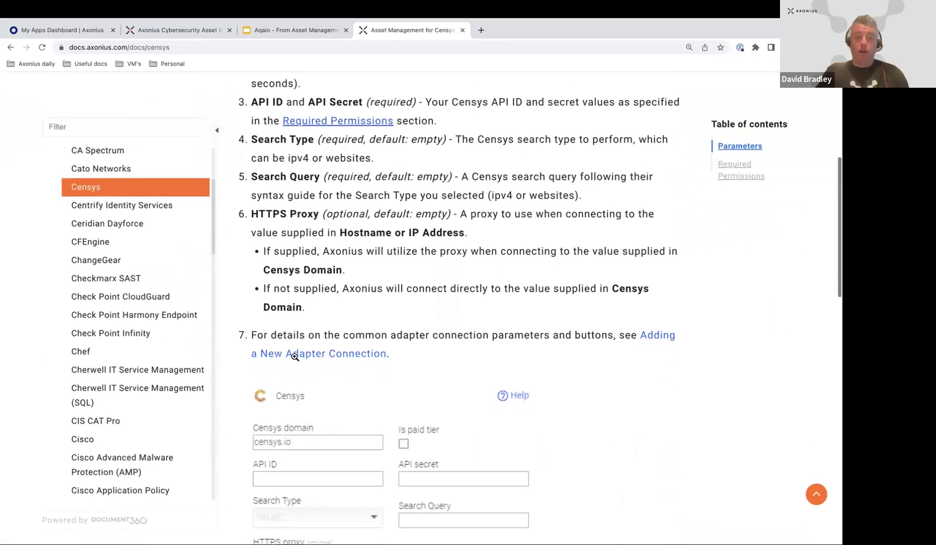
scroll(295, 357, "up", 1)
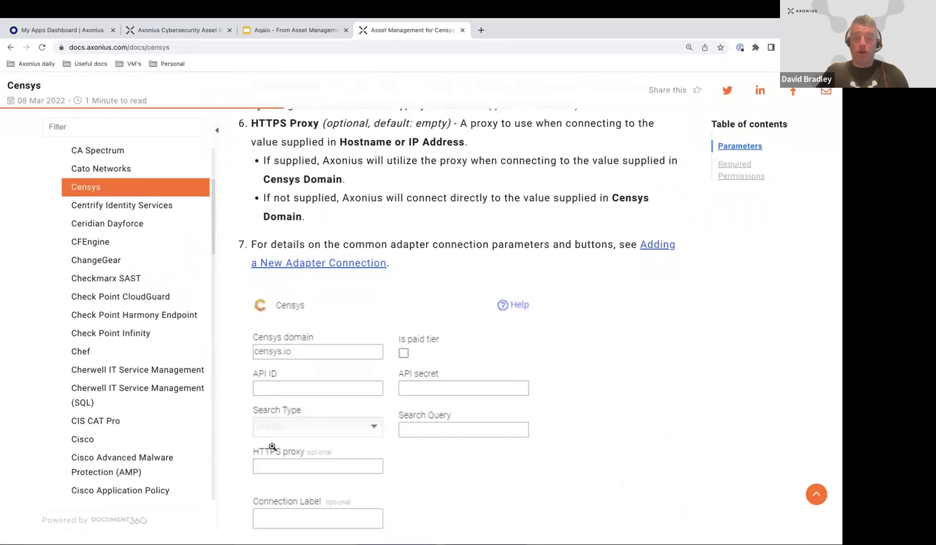
scroll(363, 470, "down", 2)
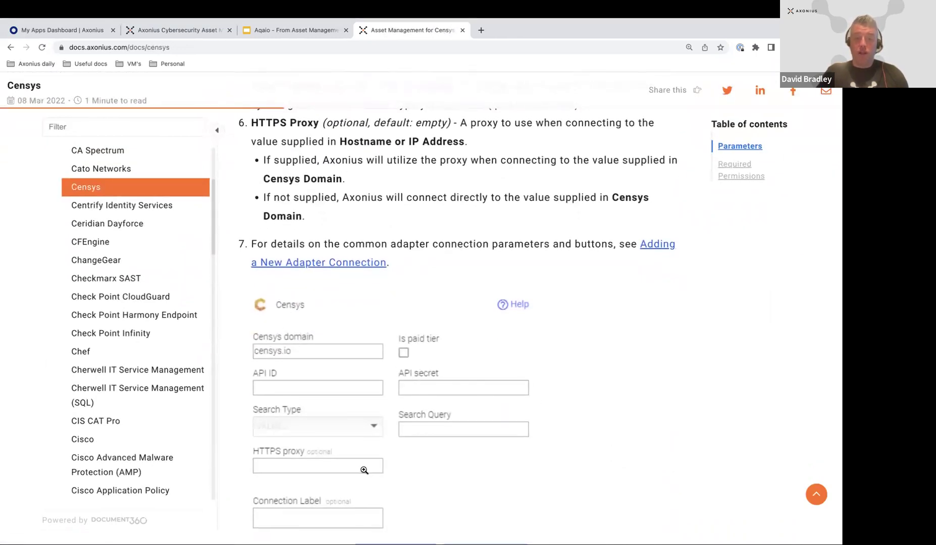
scroll(364, 470, "down", 5)
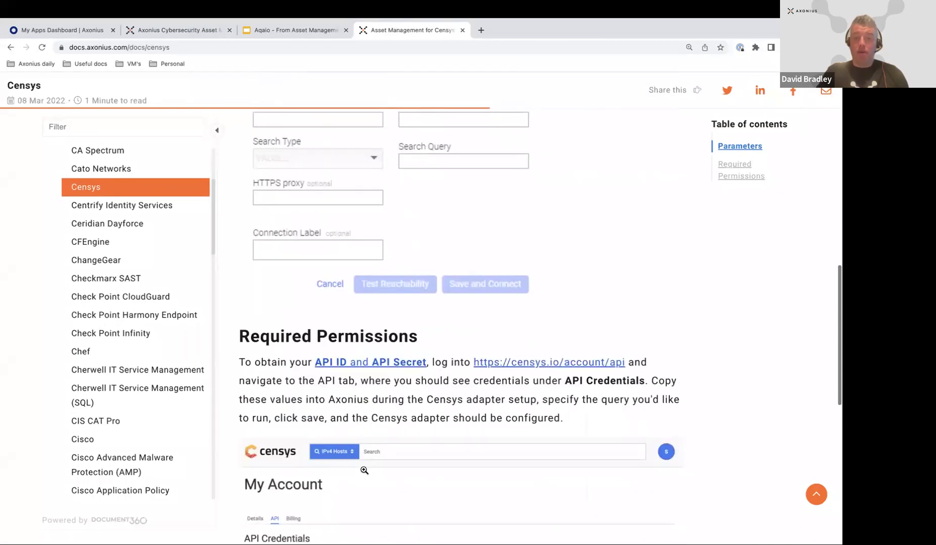
scroll(364, 470, "down", 3)
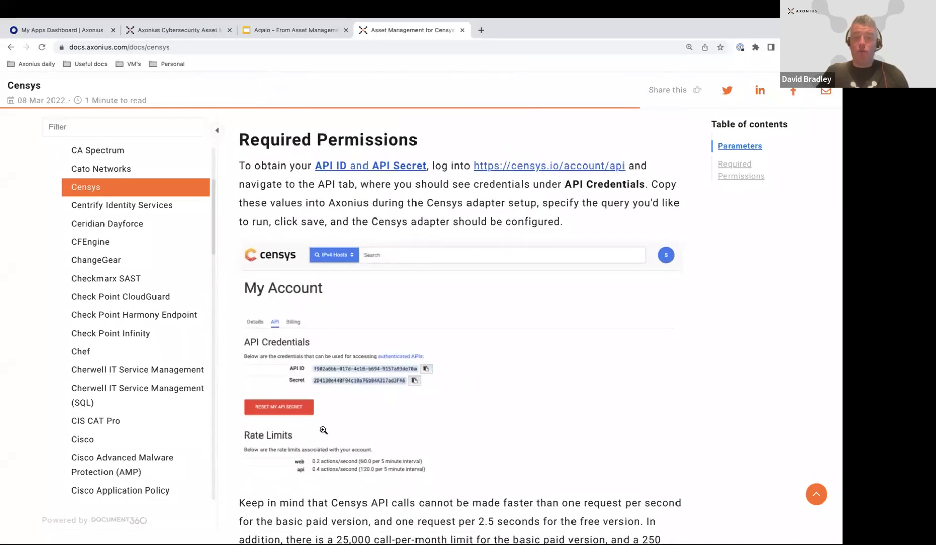